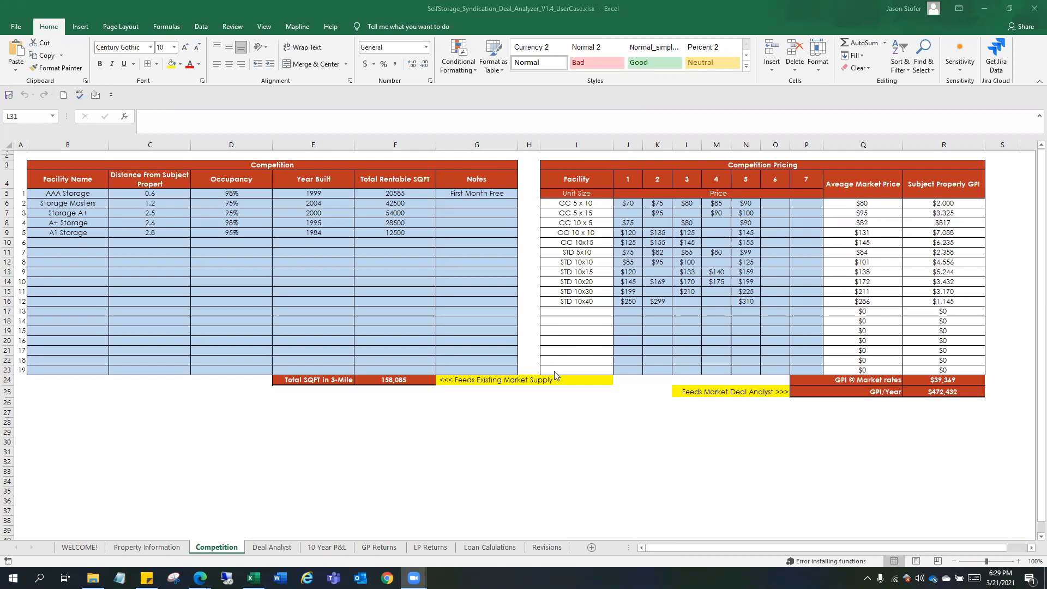
Trace the Competition sheet's three-mile total SQFT to the Existing SQFT in Market cell on the Property Information sheet
{"action": "left_click", "coordinate": [551, 394]}
{"action": "left_click_drag", "start_coordinate": [562, 382], "coordinate": [407, 382]}
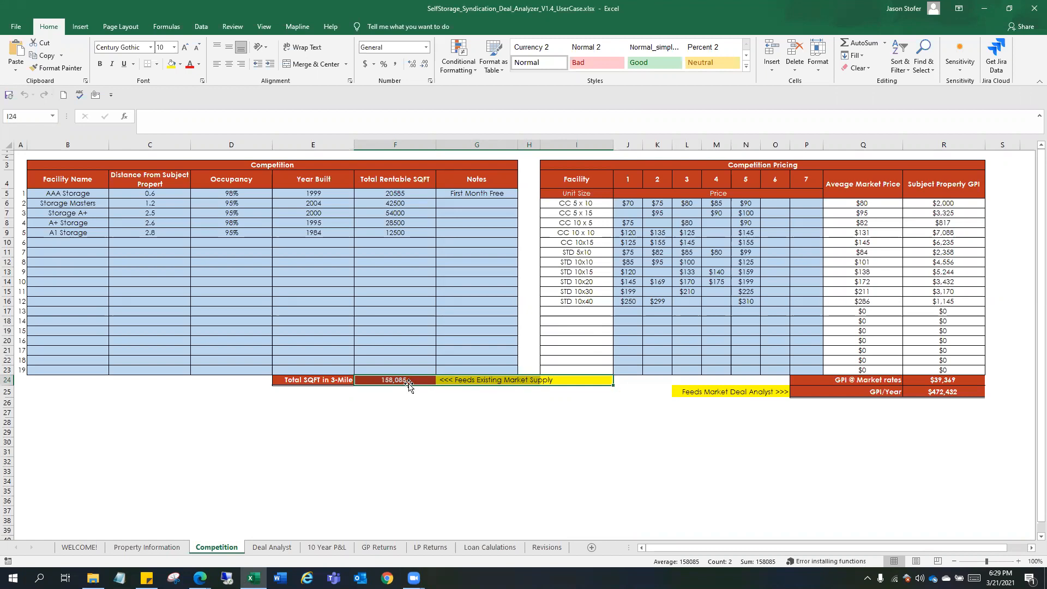
{"action": "left_click", "coordinate": [174, 549]}
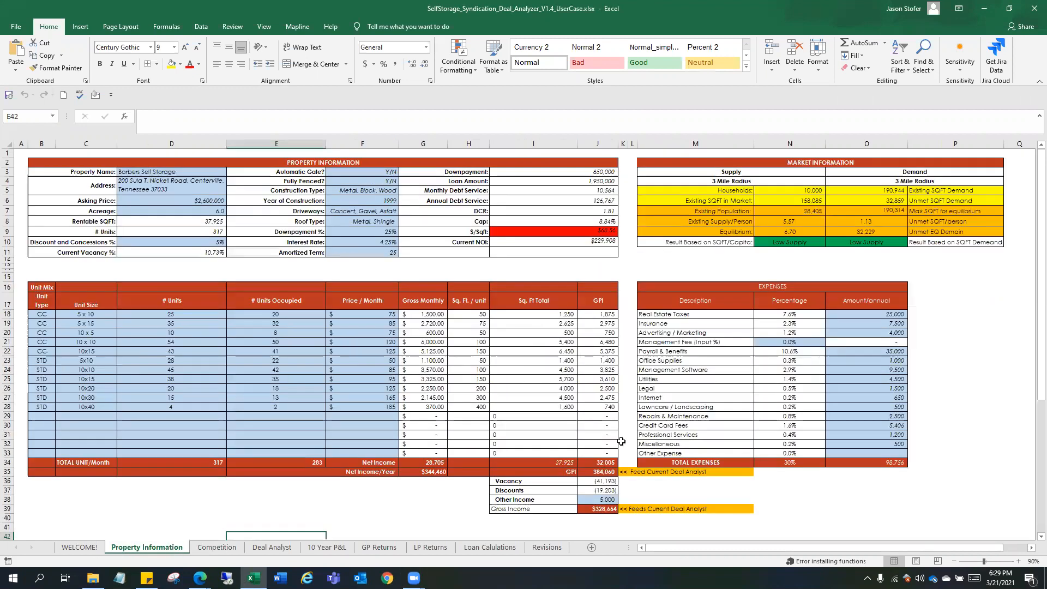
{"action": "left_click", "coordinate": [787, 201]}
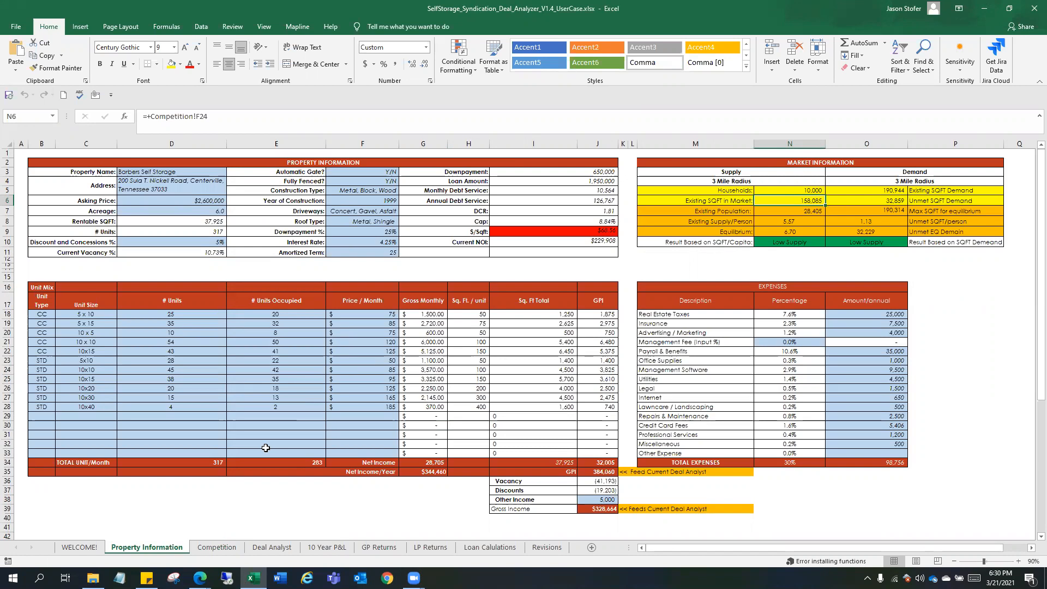
Return to the Competition sheet and highlight the GPI/Year row marked as feeding the Market Deal Analyst
{"action": "left_click", "coordinate": [212, 548]}
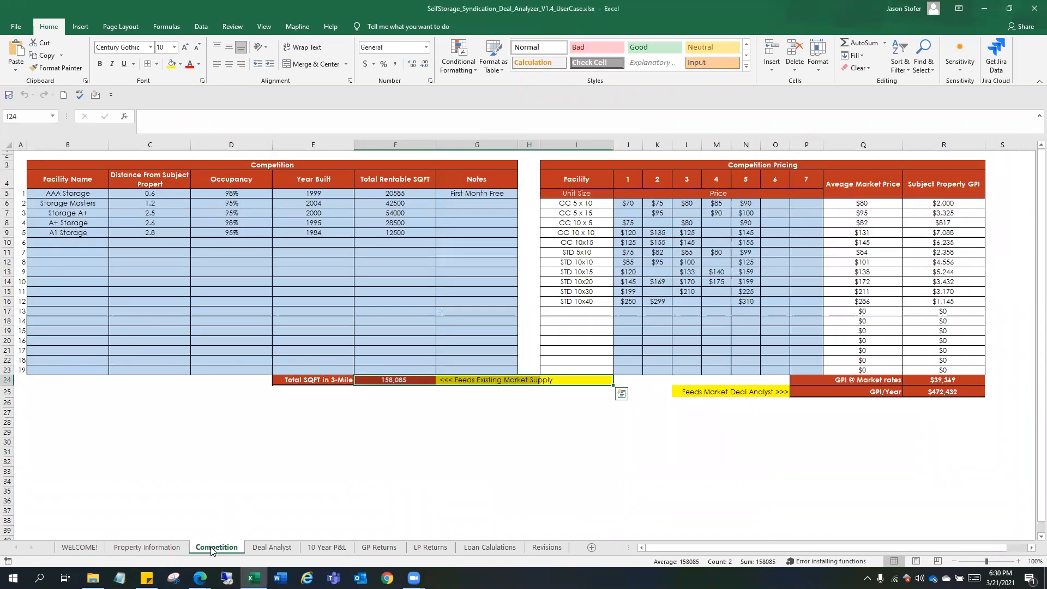
{"action": "left_click", "coordinate": [253, 500]}
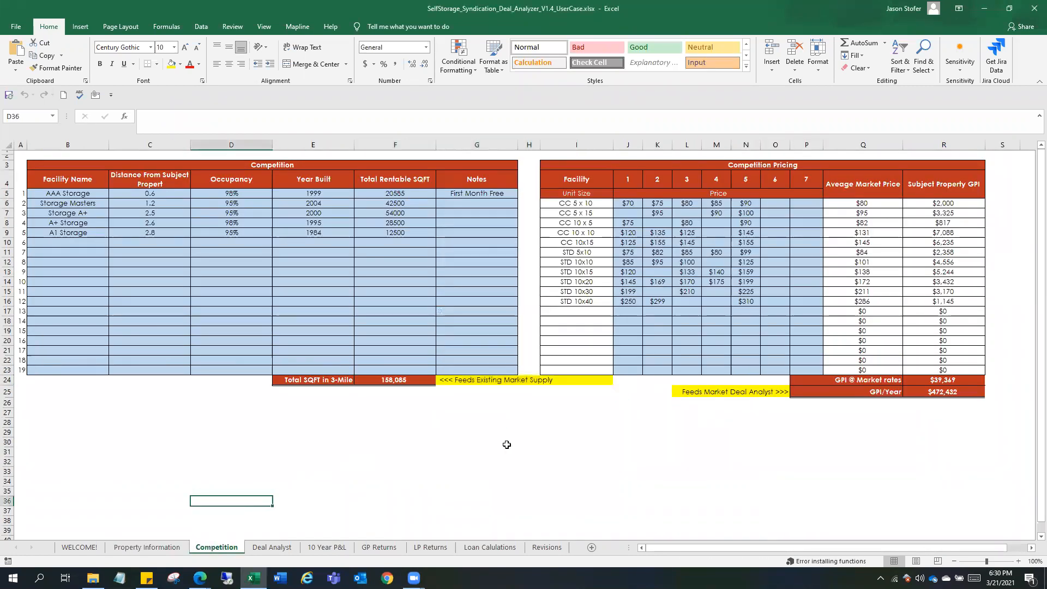
{"action": "left_click", "coordinate": [696, 396]}
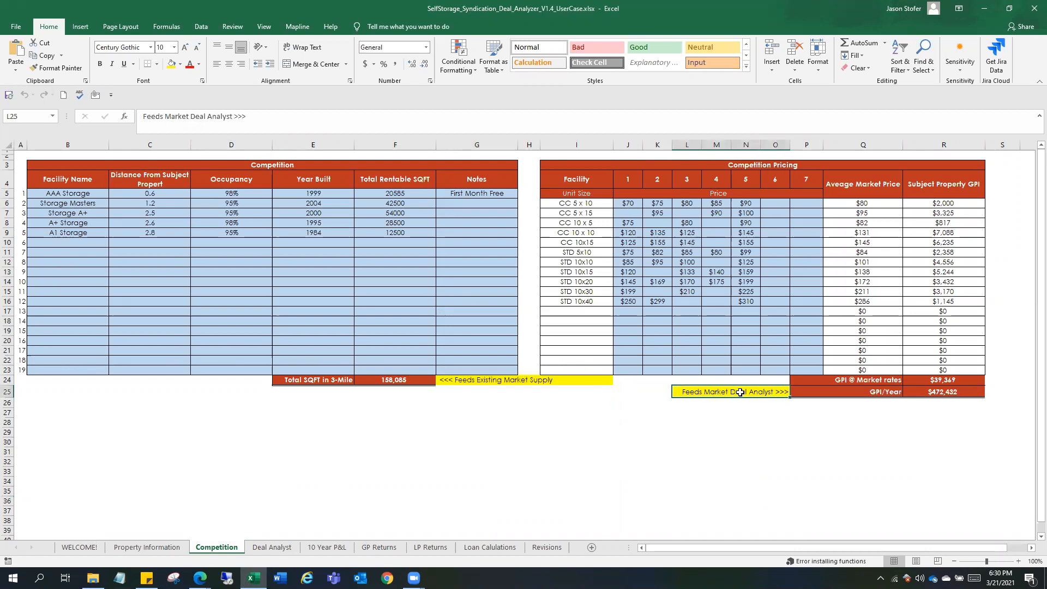
{"action": "left_click", "coordinate": [722, 412]}
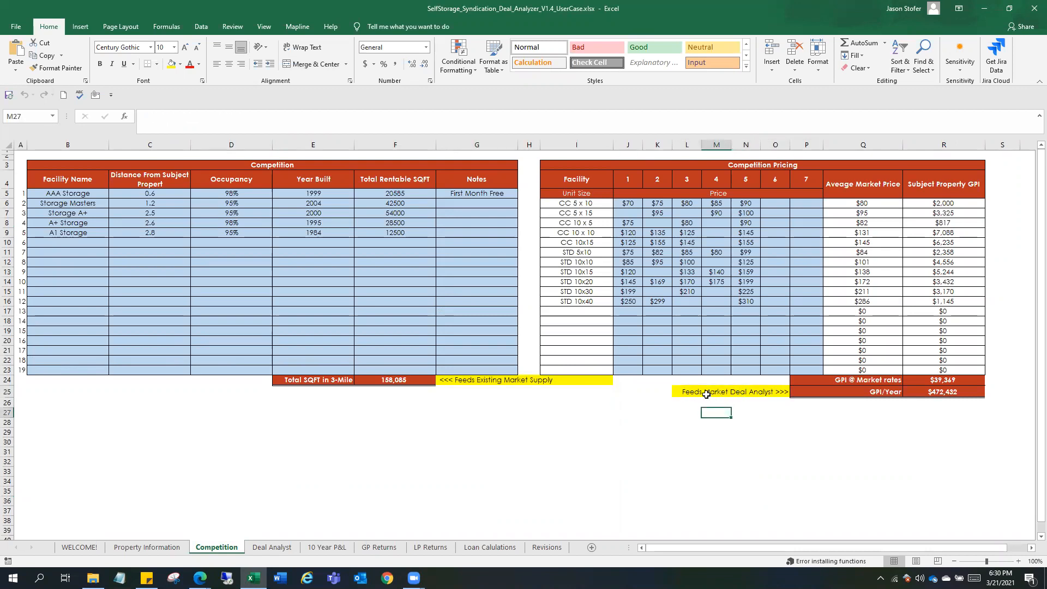
{"action": "left_click", "coordinate": [710, 394]}
{"action": "left_click_drag", "start_coordinate": [755, 394], "coordinate": [949, 395]}
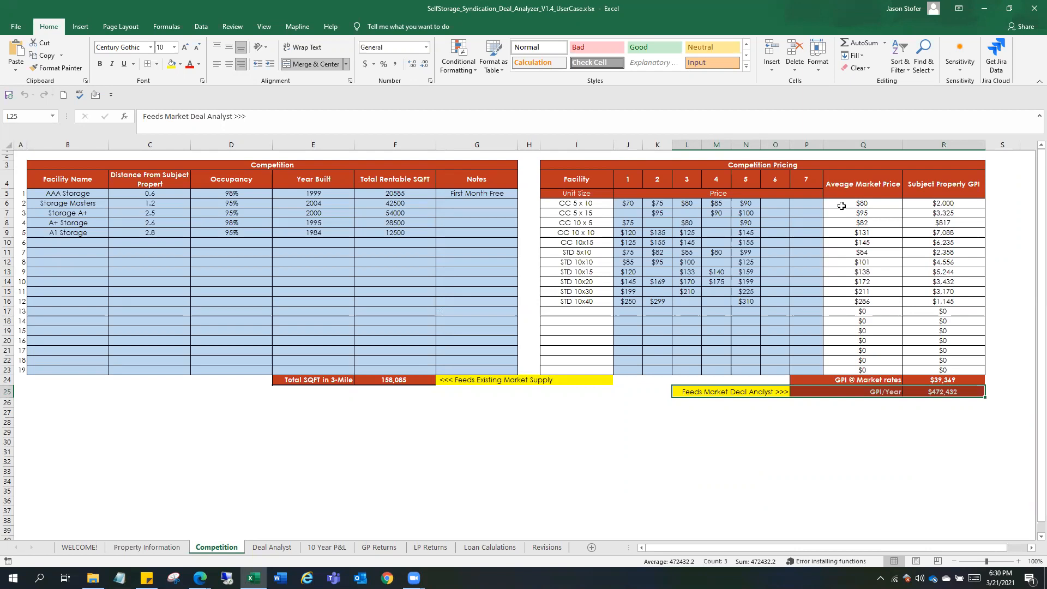
Examine the Market column on the Deal Analyst sheet and the source of its Gross Potential Income
{"action": "left_click", "coordinate": [272, 548]}
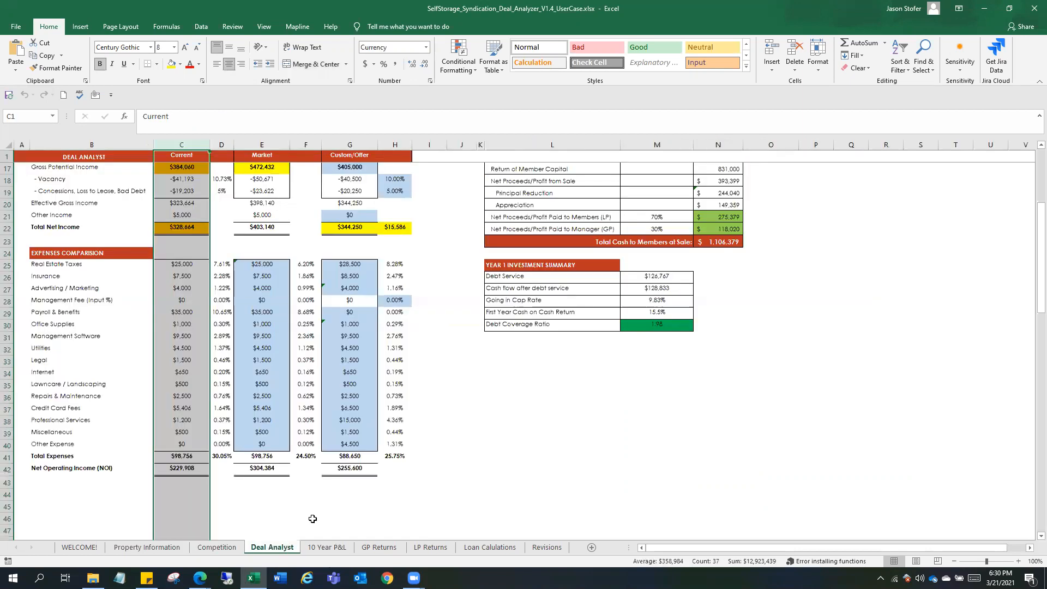
{"action": "left_click", "coordinate": [262, 144]}
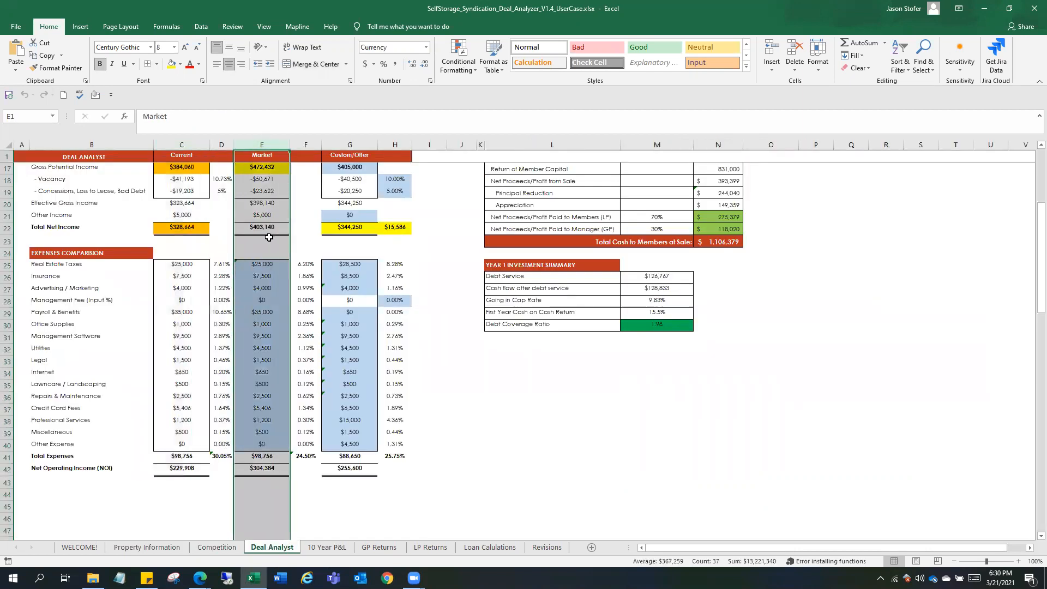
{"action": "scroll", "coordinate": [268, 237], "scroll_direction": "up", "scroll_amount": 5}
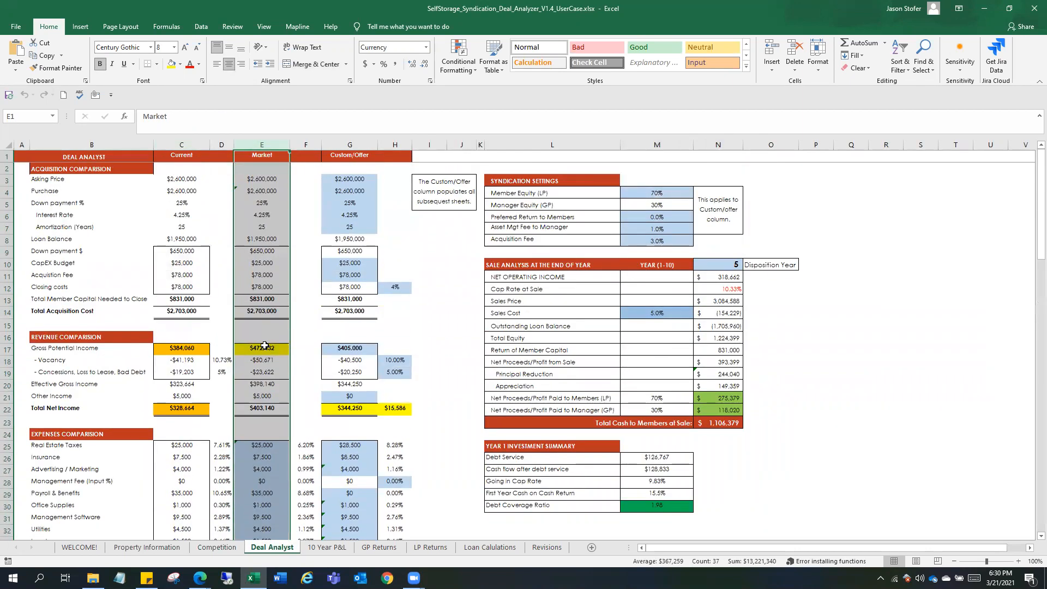
{"action": "left_click", "coordinate": [264, 345]}
{"action": "left_click_drag", "start_coordinate": [47, 345], "coordinate": [250, 349]}
{"action": "left_click", "coordinate": [262, 144]}
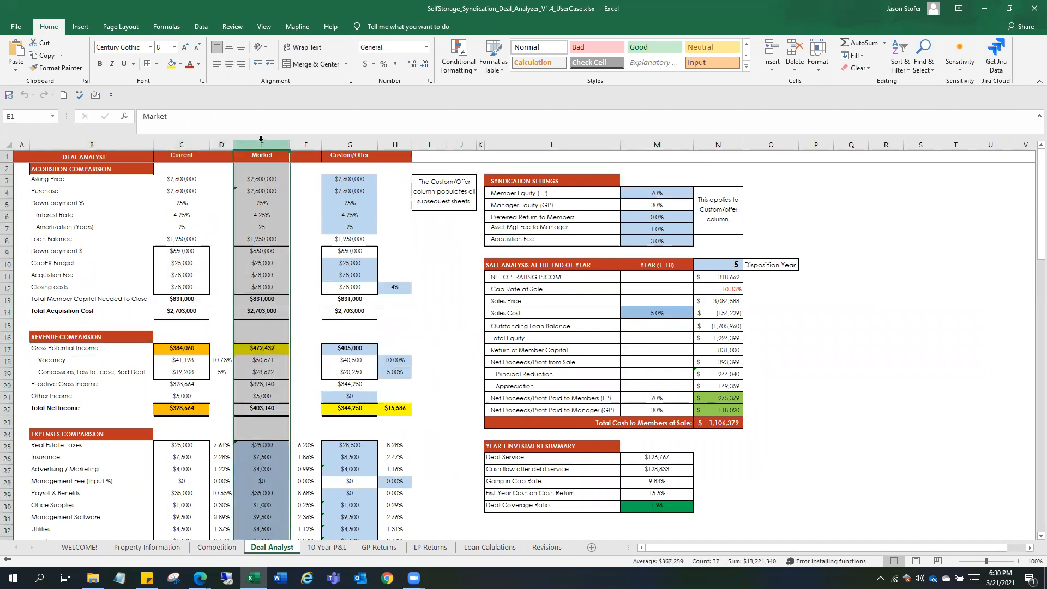
{"action": "left_click", "coordinate": [260, 347]}
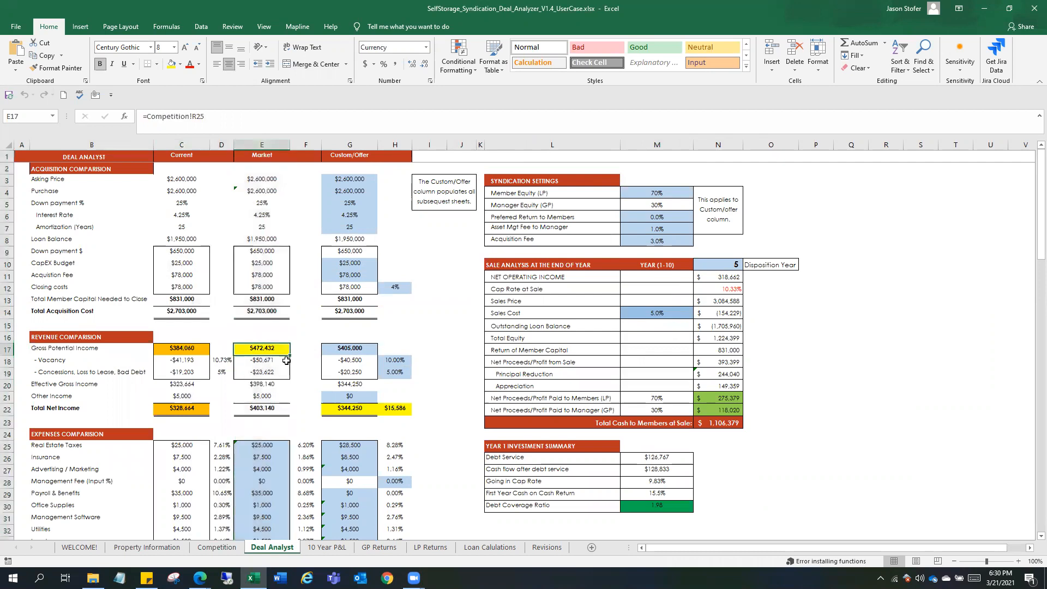
Compare the Current and Market Gross Potential Income cells in the revenue comparison
{"action": "left_click", "coordinate": [194, 349]}
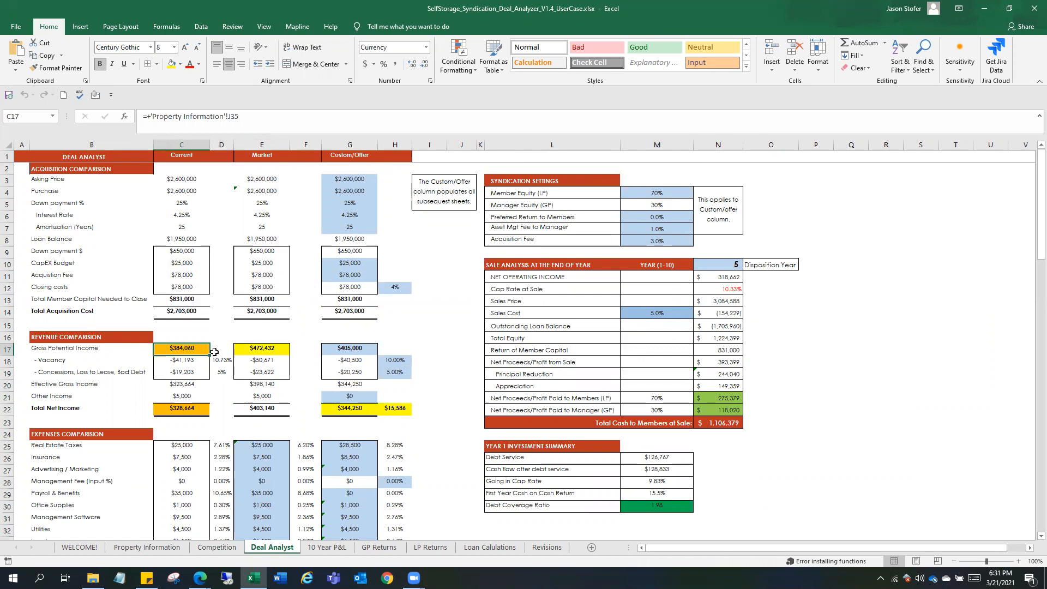
{"action": "left_click", "coordinate": [251, 349]}
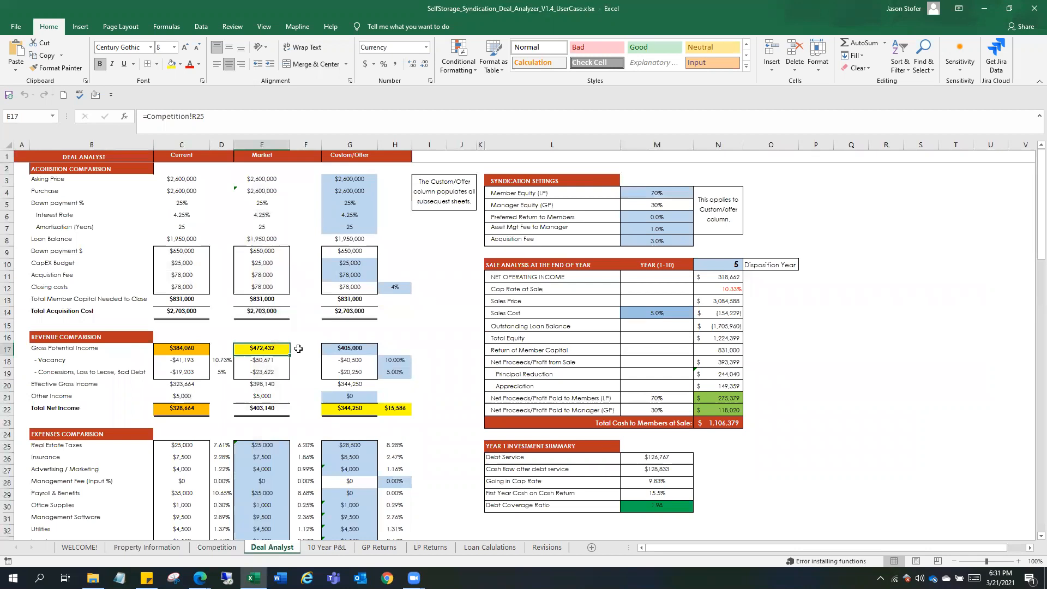
{"action": "left_click", "coordinate": [201, 349]}
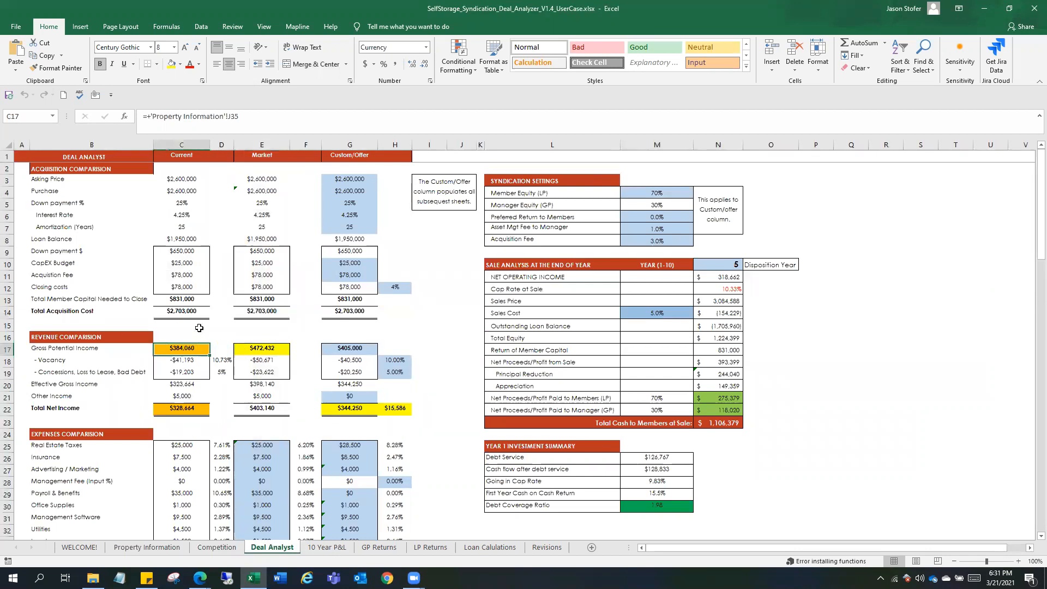
{"action": "left_click_drag", "start_coordinate": [187, 332], "coordinate": [246, 339]}
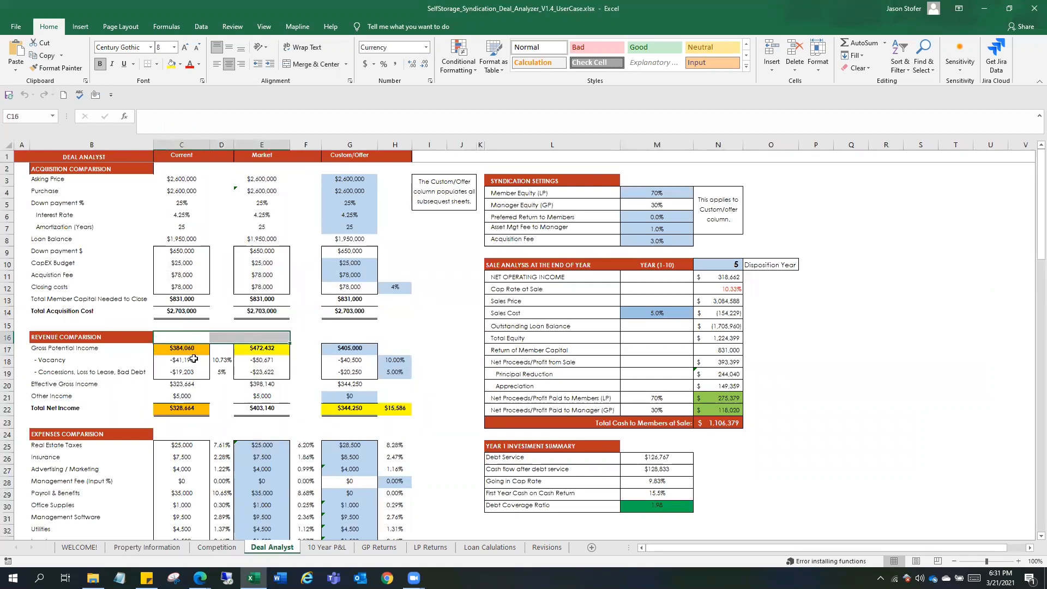
{"action": "left_click", "coordinate": [185, 358]}
{"action": "left_click_drag", "start_coordinate": [186, 349], "coordinate": [259, 349]}
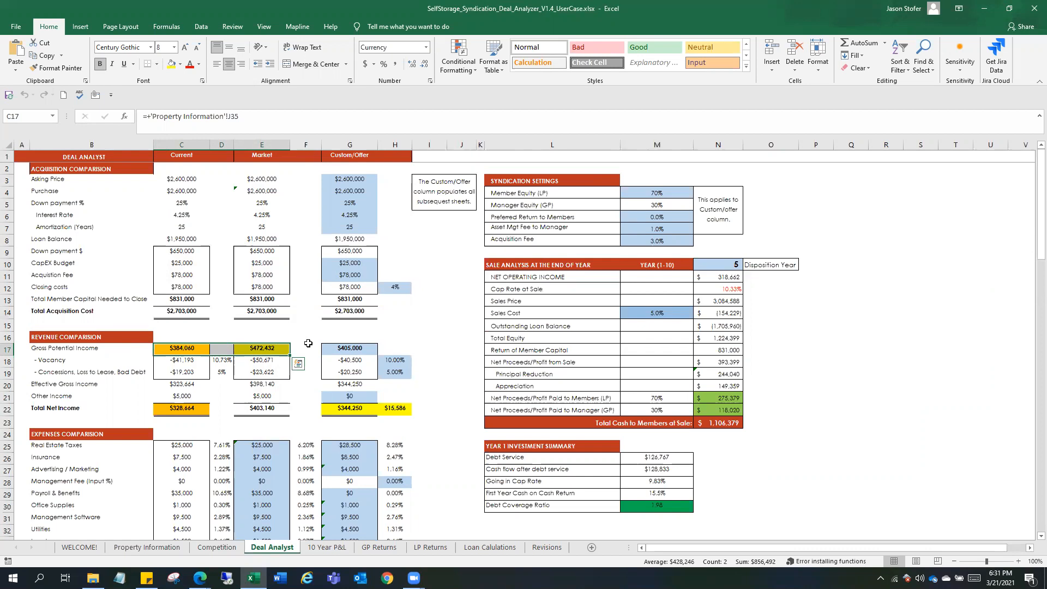
Go back to the Competition sheet and review the competitors' facility names and distances from the subject property
{"action": "left_click", "coordinate": [213, 547]}
{"action": "left_click", "coordinate": [237, 483]}
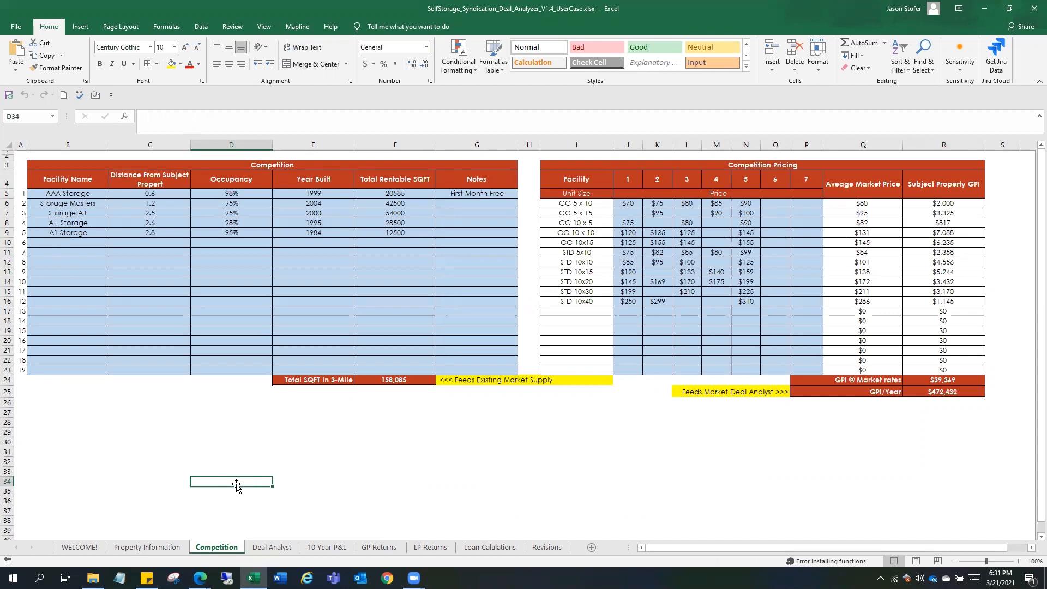
{"action": "left_click", "coordinate": [636, 443]}
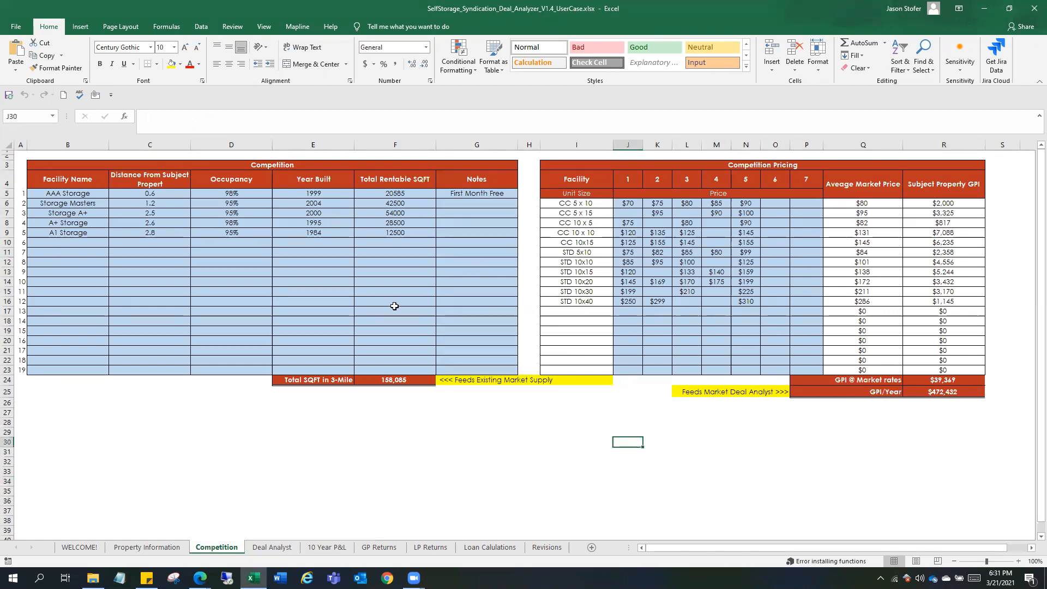
{"action": "left_click_drag", "start_coordinate": [43, 194], "coordinate": [463, 258]}
{"action": "left_click", "coordinate": [86, 194]}
{"action": "left_click_drag", "start_coordinate": [87, 194], "coordinate": [83, 259]}
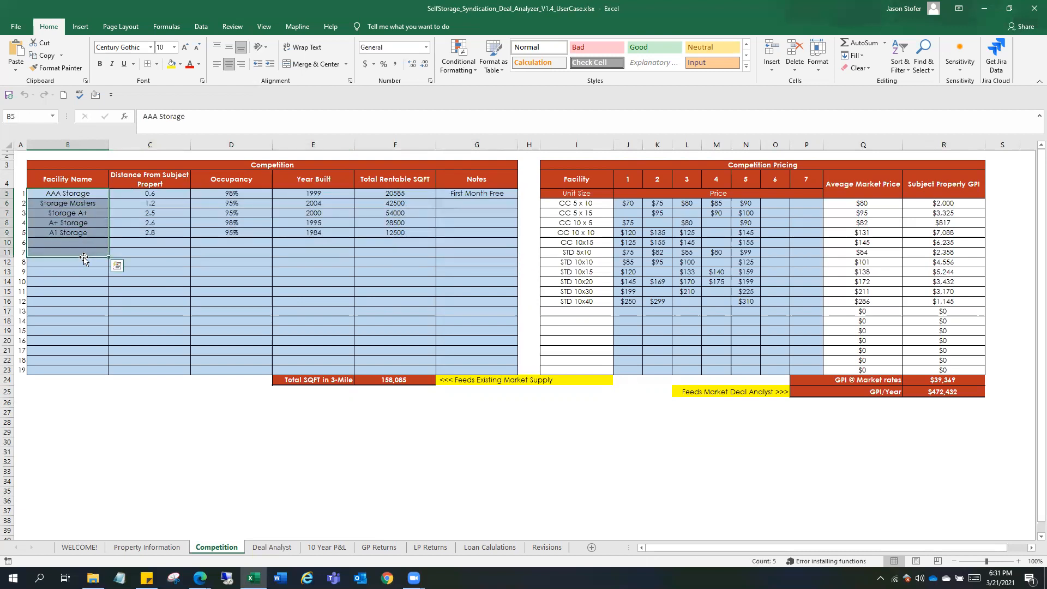
{"action": "left_click", "coordinate": [75, 195]}
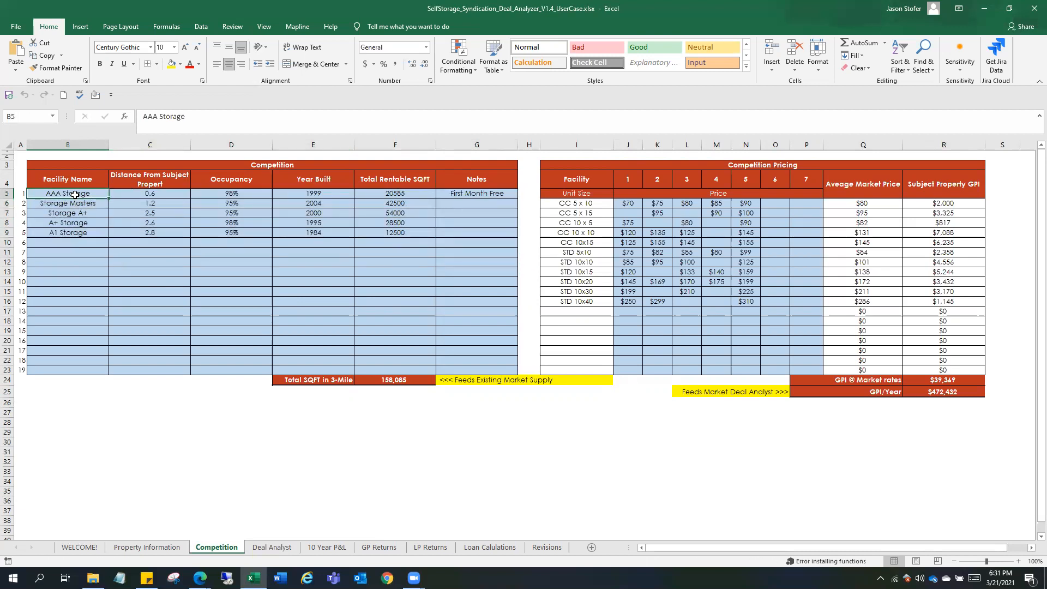
{"action": "left_click", "coordinate": [75, 223]}
{"action": "left_click", "coordinate": [74, 194]}
{"action": "left_click", "coordinate": [152, 193]}
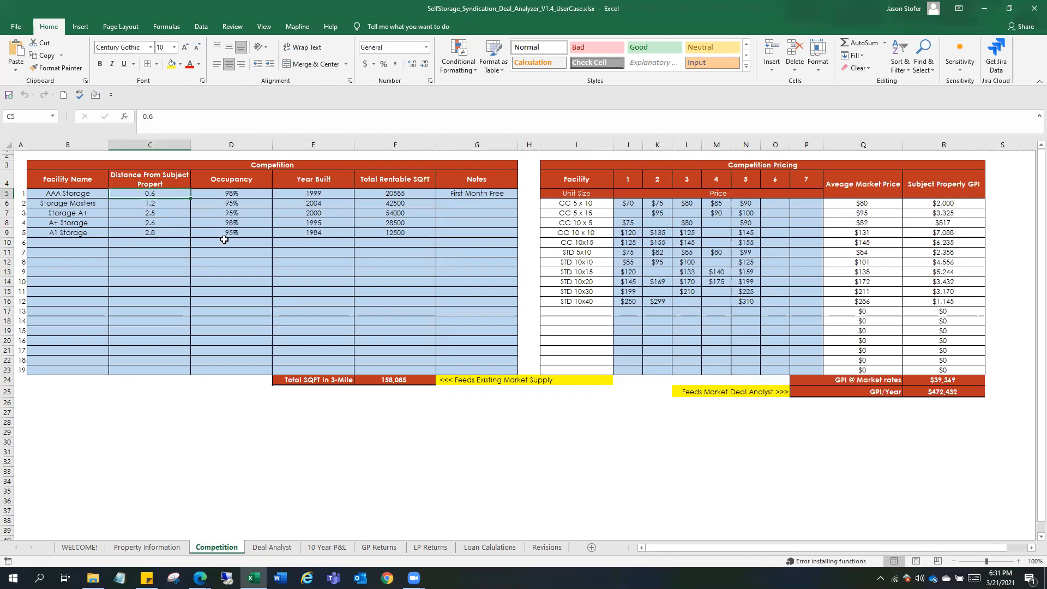
Review the Occupancy column for the listed competitors, ending at AAA Storage
{"action": "left_click", "coordinate": [246, 194]}
{"action": "left_click_drag", "start_coordinate": [220, 175], "coordinate": [218, 258]}
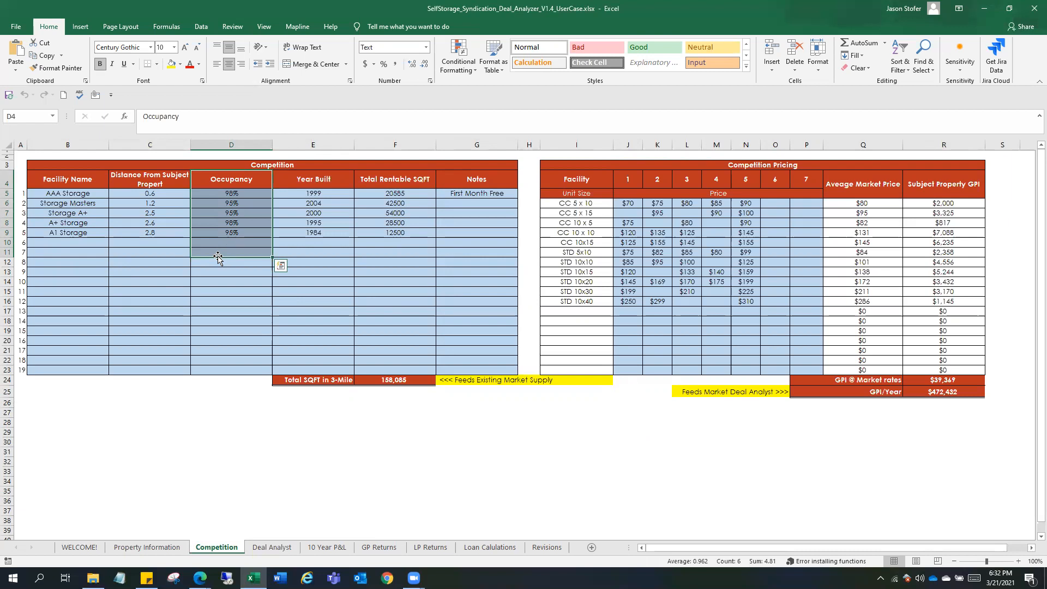
{"action": "left_click", "coordinate": [220, 255]}
{"action": "left_click", "coordinate": [234, 239]}
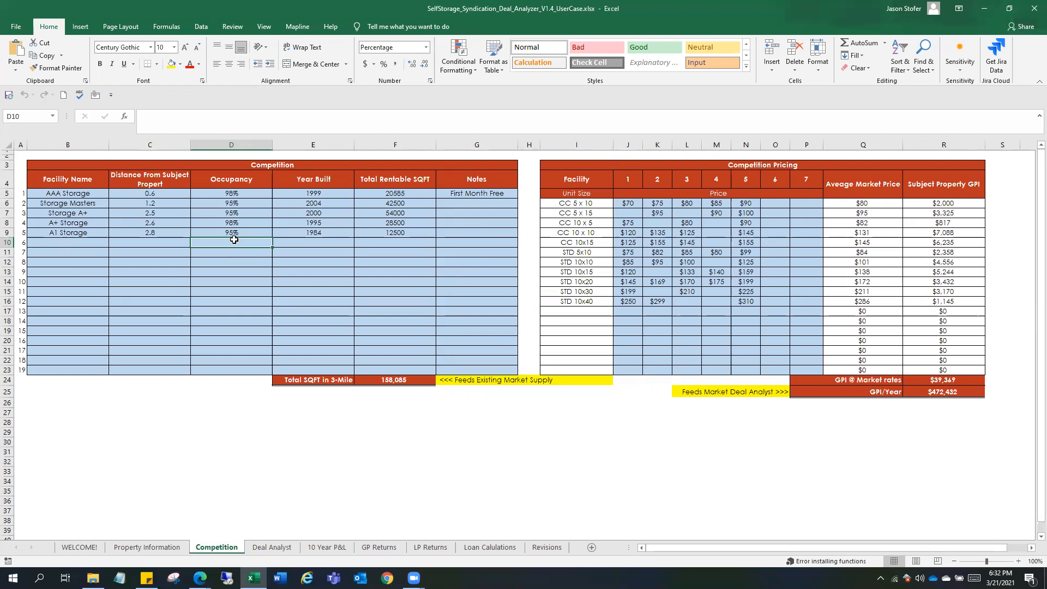
{"action": "key", "text": "Up"}
{"action": "key", "text": "Up"}
{"action": "key", "text": "Up"}
{"action": "key", "text": "Up"}
{"action": "key", "text": "Up"}
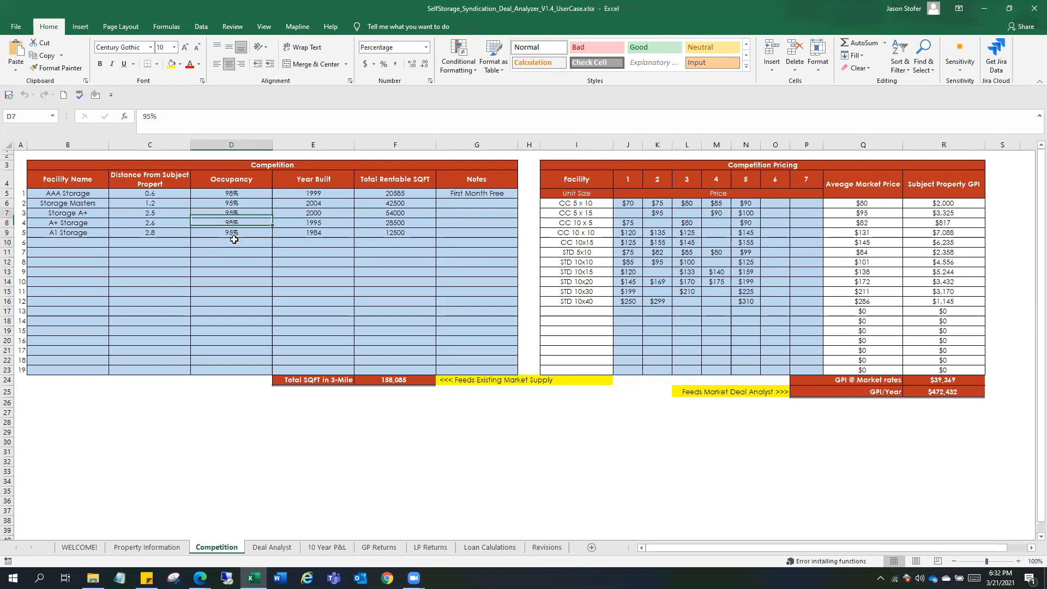
Go through the Year Built values of the competing facilities and return to AAA Storage
{"action": "key", "text": "Right"}
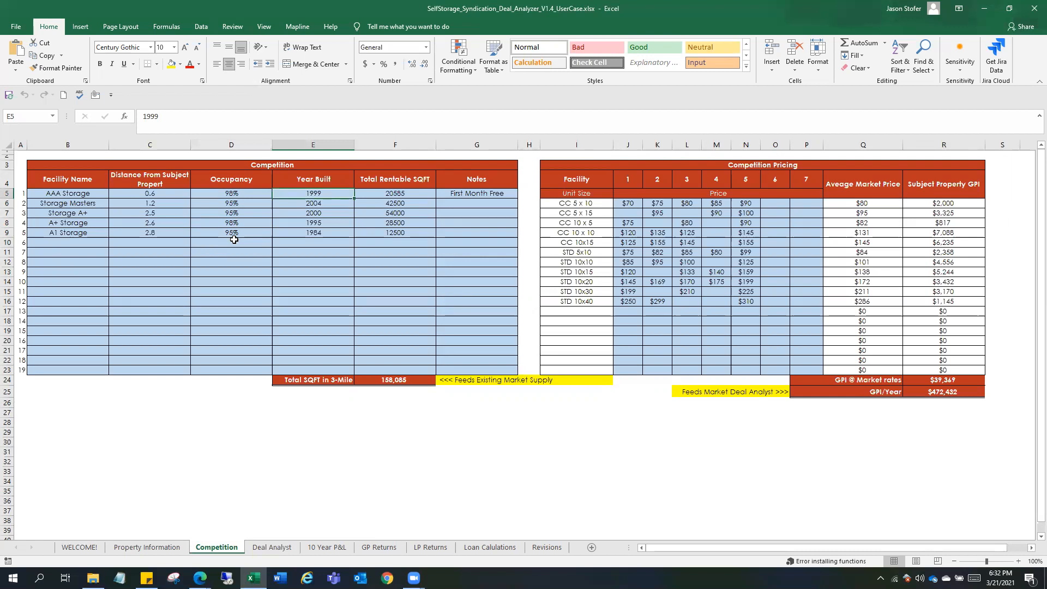
{"action": "key", "text": "Down"}
{"action": "key", "text": "Down"}
{"action": "key", "text": "Down"}
{"action": "key", "text": "Down"}
{"action": "key", "text": "Up"}
{"action": "key", "text": "Up"}
{"action": "key", "text": "Up"}
{"action": "key", "text": "Up"}
Examine the Total Rentable SQFT column for all listed competitors
{"action": "key", "text": "Right"}
{"action": "key", "text": "Right"}
{"action": "key", "text": "Left"}
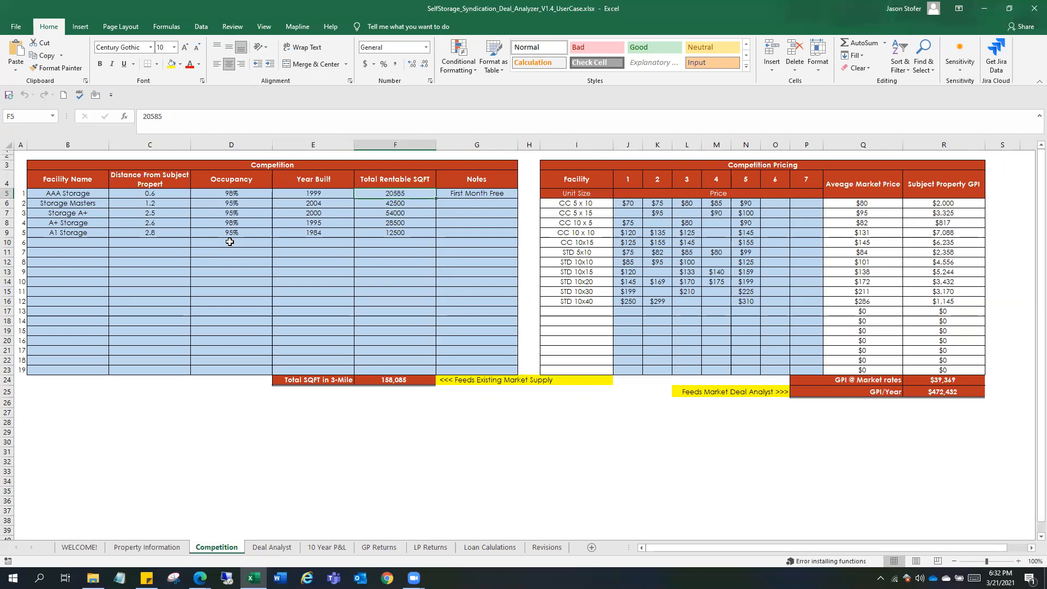
{"action": "left_click_drag", "start_coordinate": [414, 199], "coordinate": [409, 243]}
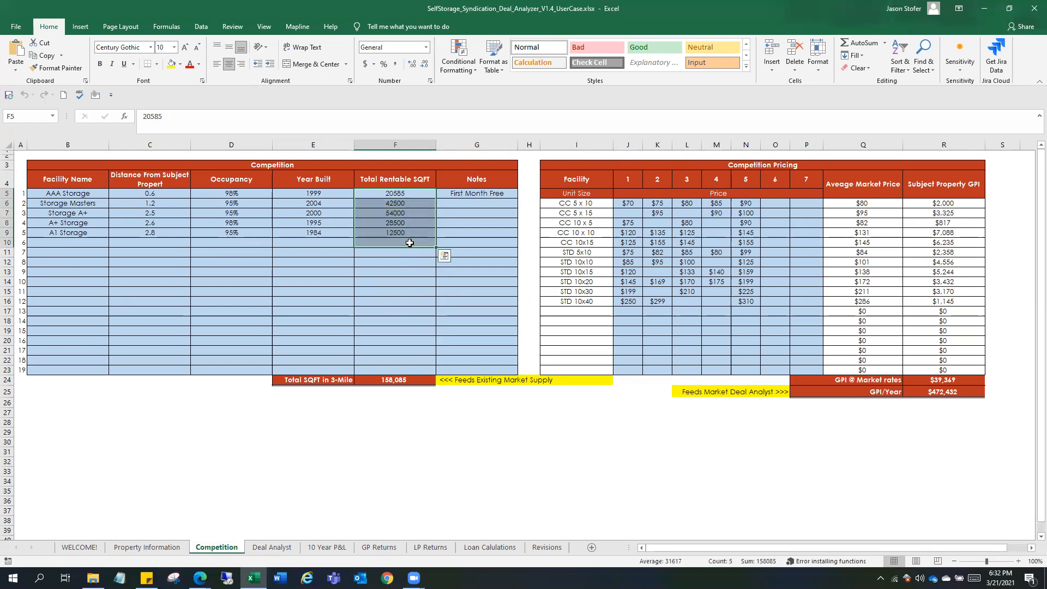
{"action": "left_click", "coordinate": [410, 243]}
{"action": "key", "text": "Up"}
{"action": "key", "text": "Up"}
{"action": "key", "text": "Up"}
{"action": "key", "text": "Up"}
{"action": "key", "text": "Up"}
Look over the AAA Storage row, comparing its occupancy, year built and rentable square footage
{"action": "key", "text": "Left"}
{"action": "key", "text": "Left"}
{"action": "key", "text": "Right"}
{"action": "key", "text": "Right"}
{"action": "key", "text": "Left"}
{"action": "key", "text": "Left"}
{"action": "key", "text": "Left"}
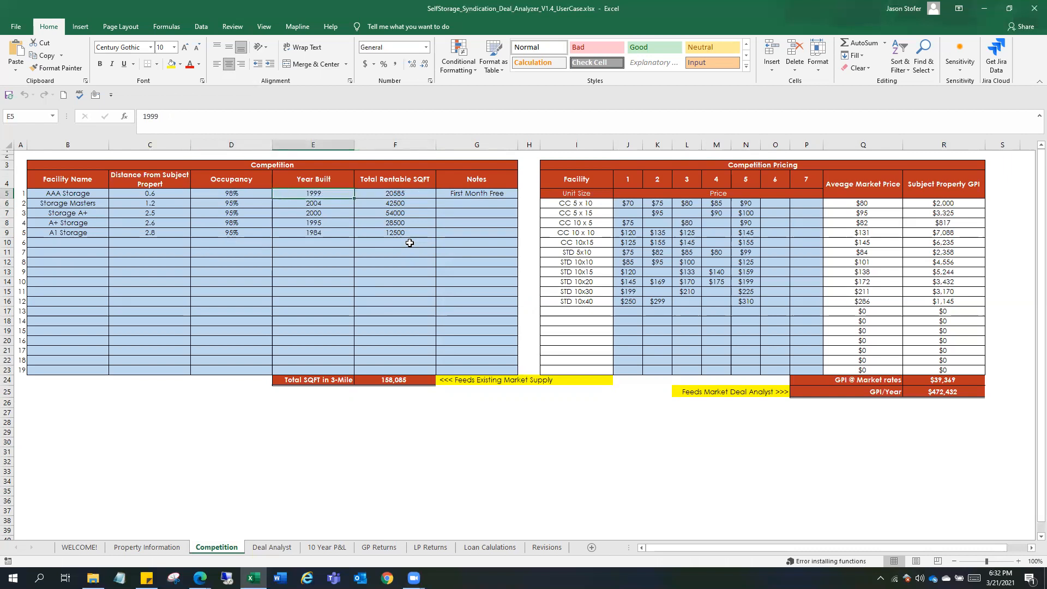
{"action": "key", "text": "Right"}
{"action": "key", "text": "Left"}
{"action": "key", "text": "Right"}
Look at the Competition Pricing grid and the Notes column of the competitor table
{"action": "left_click_drag", "start_coordinate": [631, 207], "coordinate": [754, 305]}
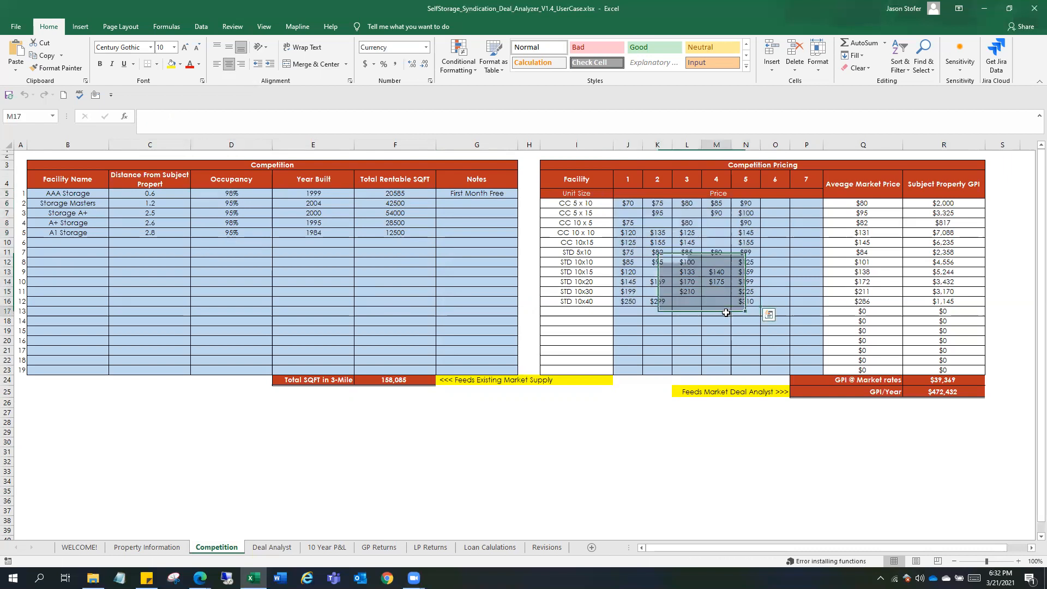
{"action": "left_click", "coordinate": [338, 281]}
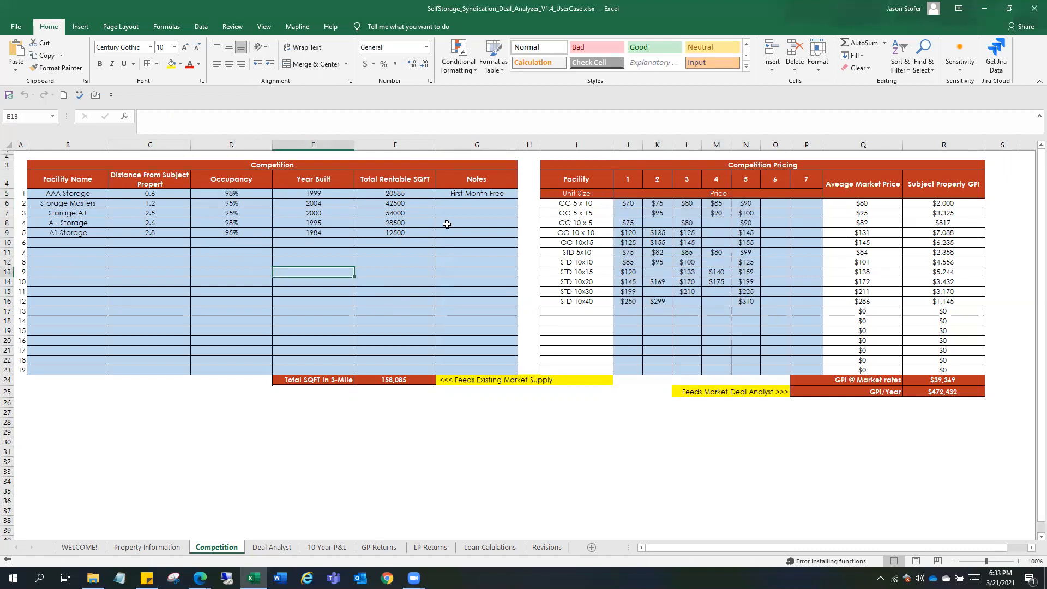
{"action": "left_click", "coordinate": [466, 224]}
{"action": "left_click", "coordinate": [463, 203]}
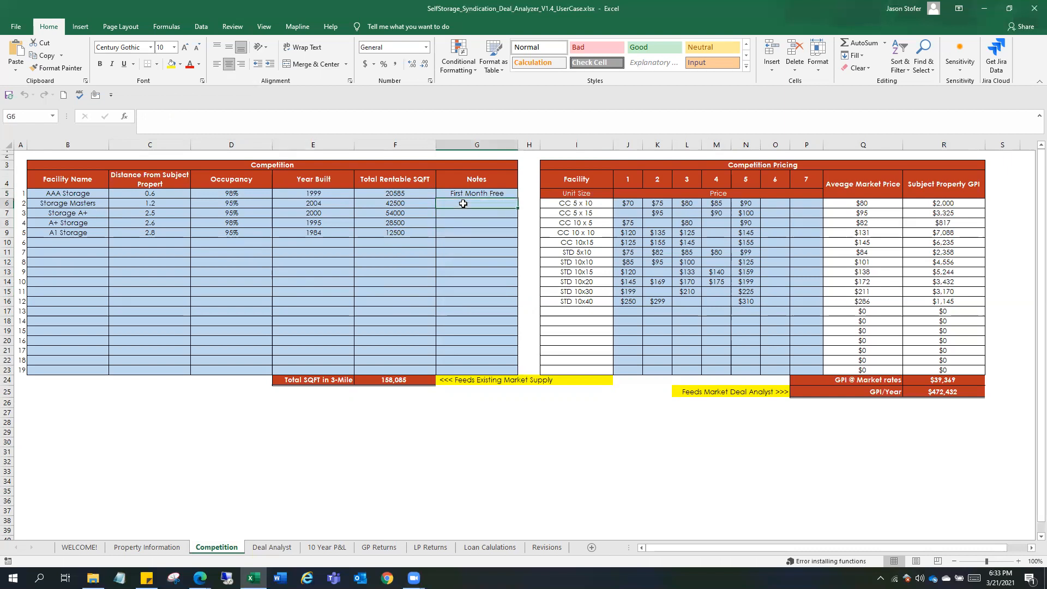
Walk through the Storage Masters row from its facility name across to its Notes cell
{"action": "key", "text": "Left"}
{"action": "key", "text": "Left"}
{"action": "key", "text": "Left"}
{"action": "key", "text": "Left"}
{"action": "key", "text": "Left"}
{"action": "key", "text": "Right"}
{"action": "key", "text": "Right"}
{"action": "key", "text": "Right"}
{"action": "key", "text": "Right"}
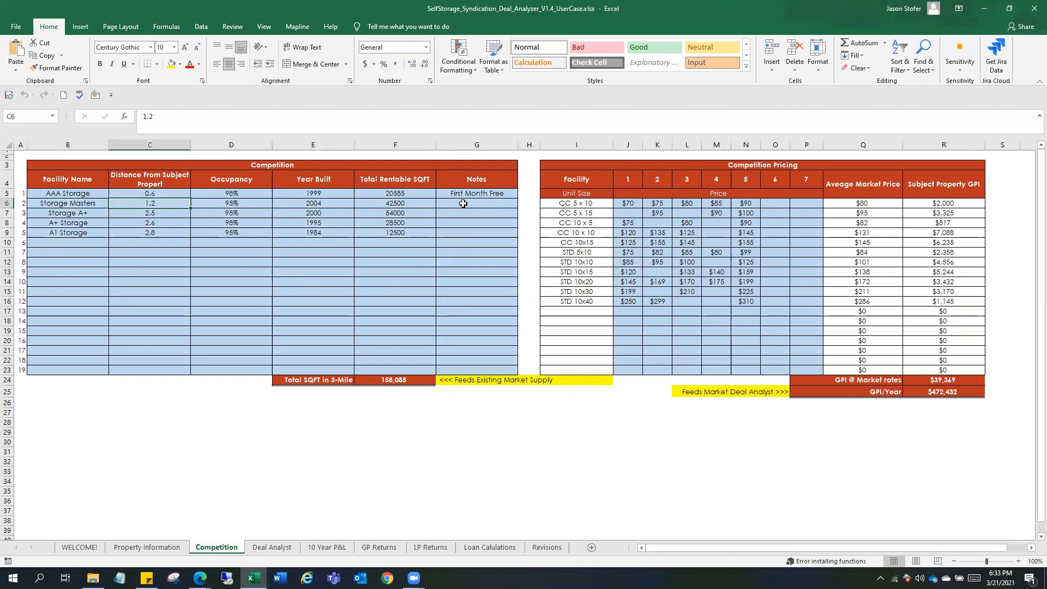
{"action": "key", "text": "Right"}
{"action": "key", "text": "Right"}
{"action": "key", "text": "Right"}
{"action": "key", "text": "Up"}
{"action": "key", "text": "Down"}
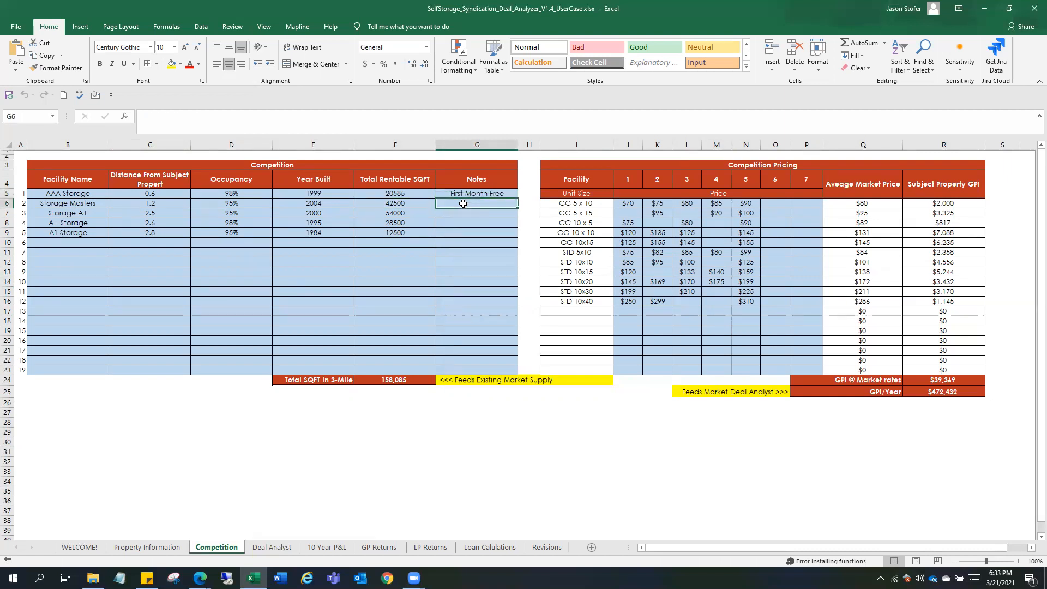
Compare the facilities listed in the Competition table with the numbered facility columns of the Competition Pricing grid
{"action": "left_click", "coordinate": [627, 222]}
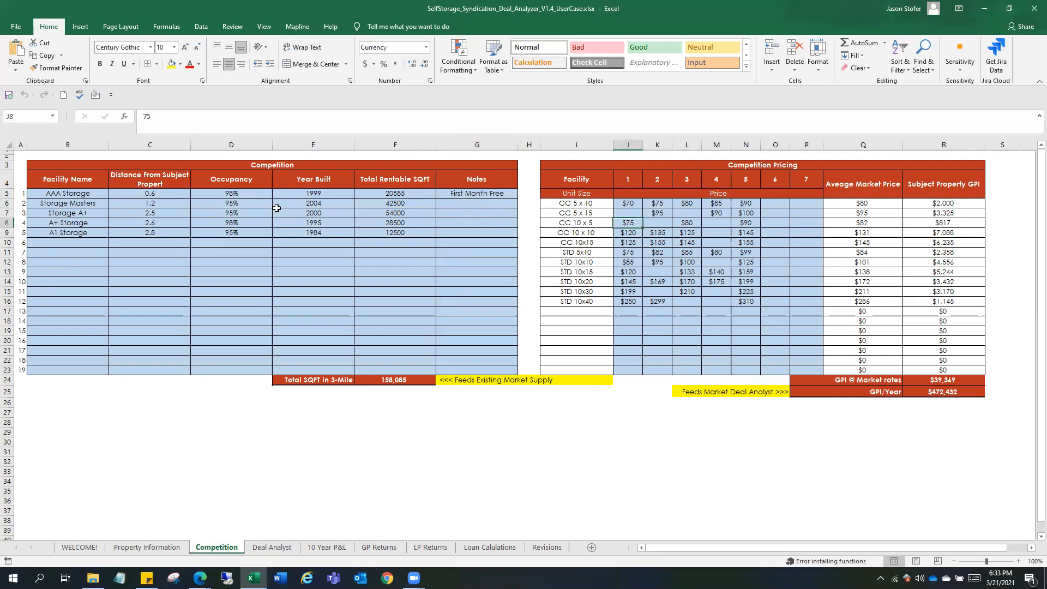
{"action": "left_click", "coordinate": [154, 193]}
{"action": "left_click", "coordinate": [88, 202]}
{"action": "left_click", "coordinate": [79, 224]}
{"action": "left_click", "coordinate": [202, 251]}
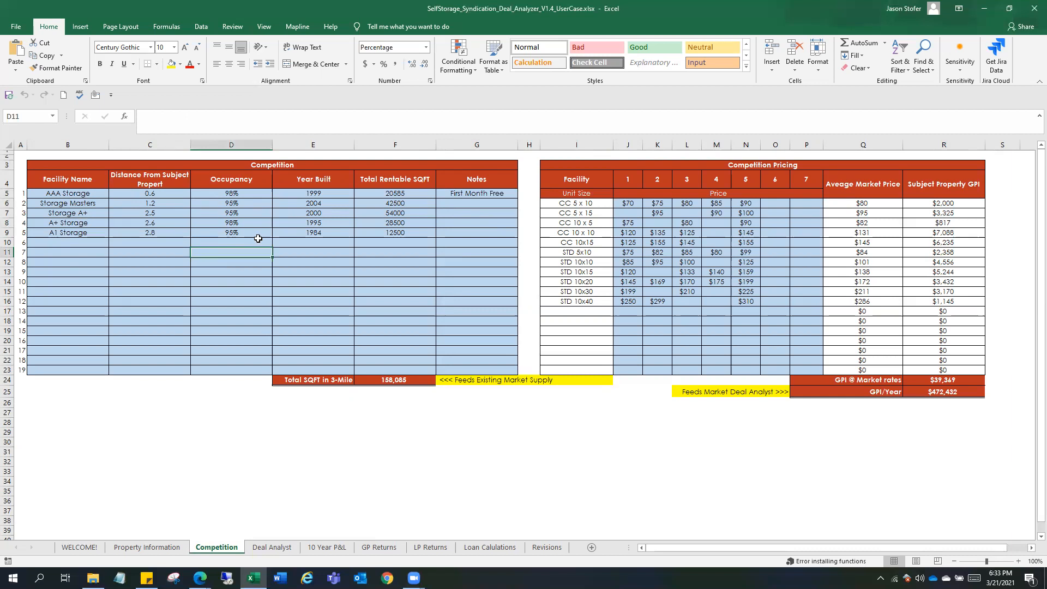
Review the unit prices of facilities 1 and 5 in the Competition Pricing grid, from CC 5 x 10 through STD 10x40
{"action": "left_click", "coordinate": [654, 264]}
{"action": "left_click", "coordinate": [630, 211]}
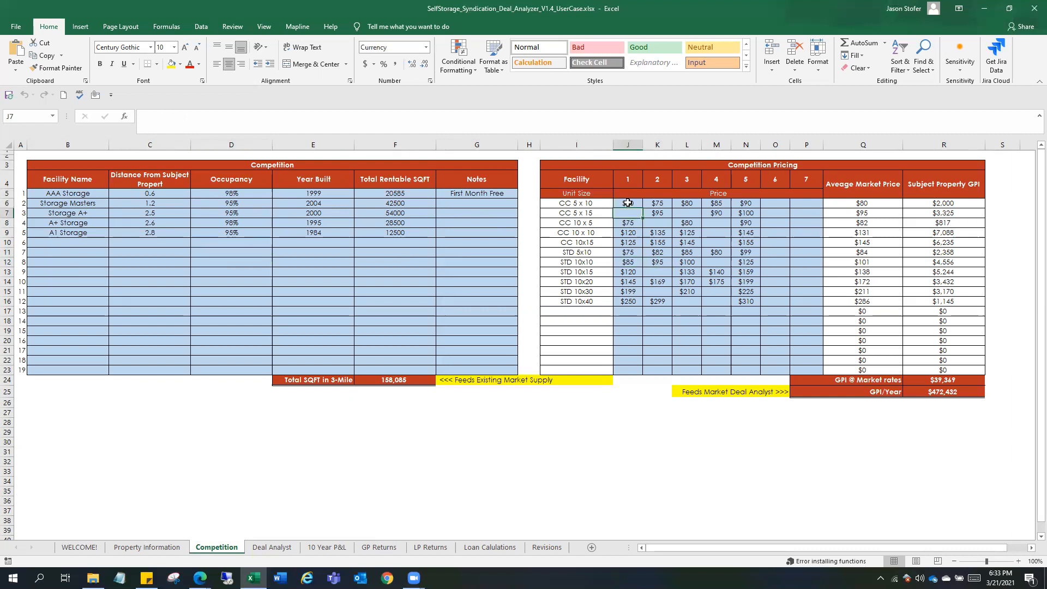
{"action": "left_click", "coordinate": [629, 202]}
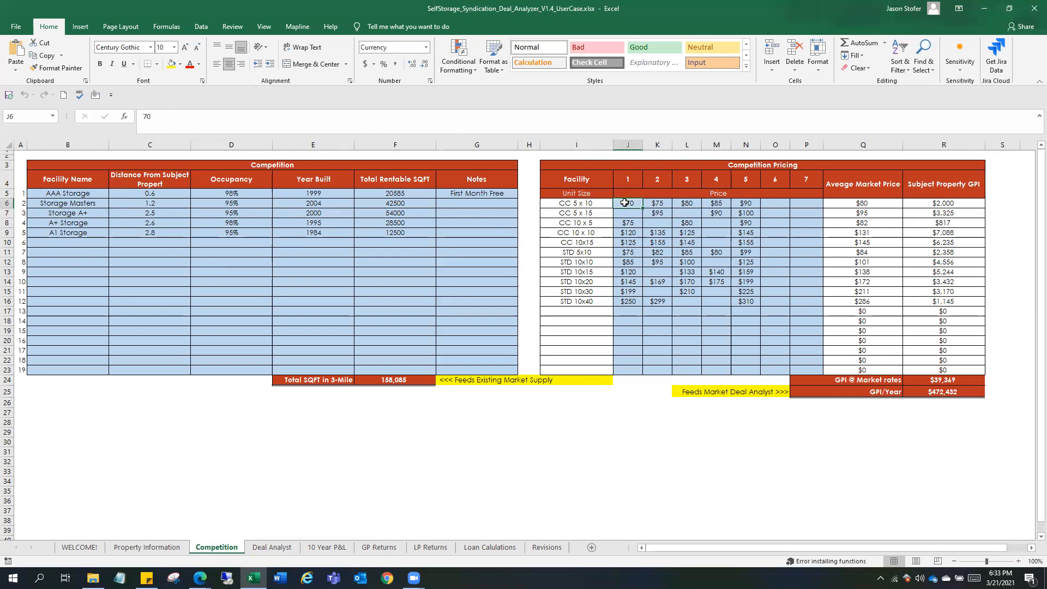
{"action": "left_click_drag", "start_coordinate": [628, 201], "coordinate": [628, 299]}
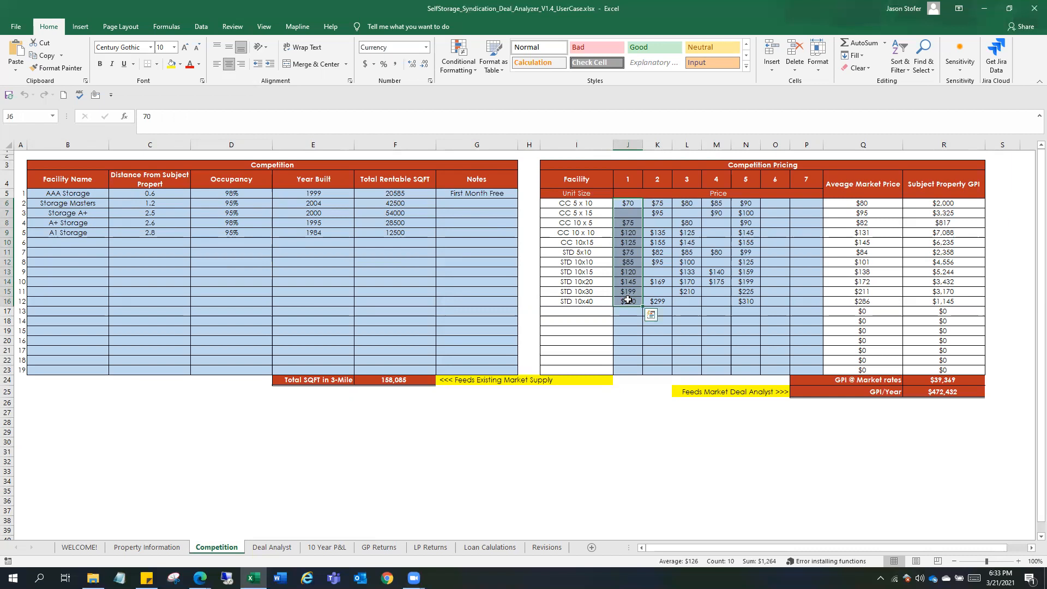
{"action": "left_click_drag", "start_coordinate": [746, 203], "coordinate": [739, 304]}
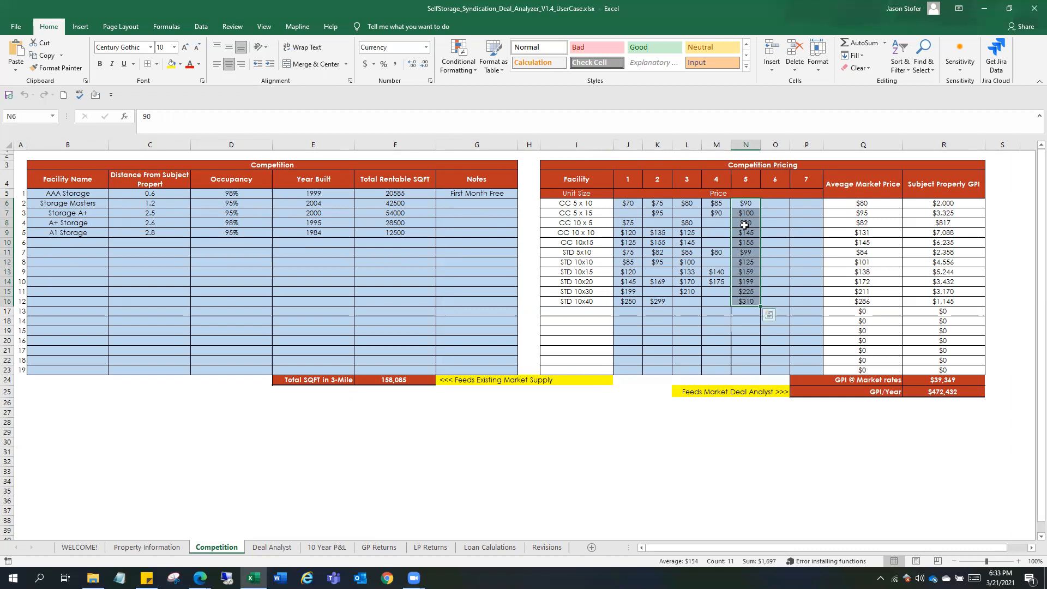
{"action": "left_click", "coordinate": [736, 242]}
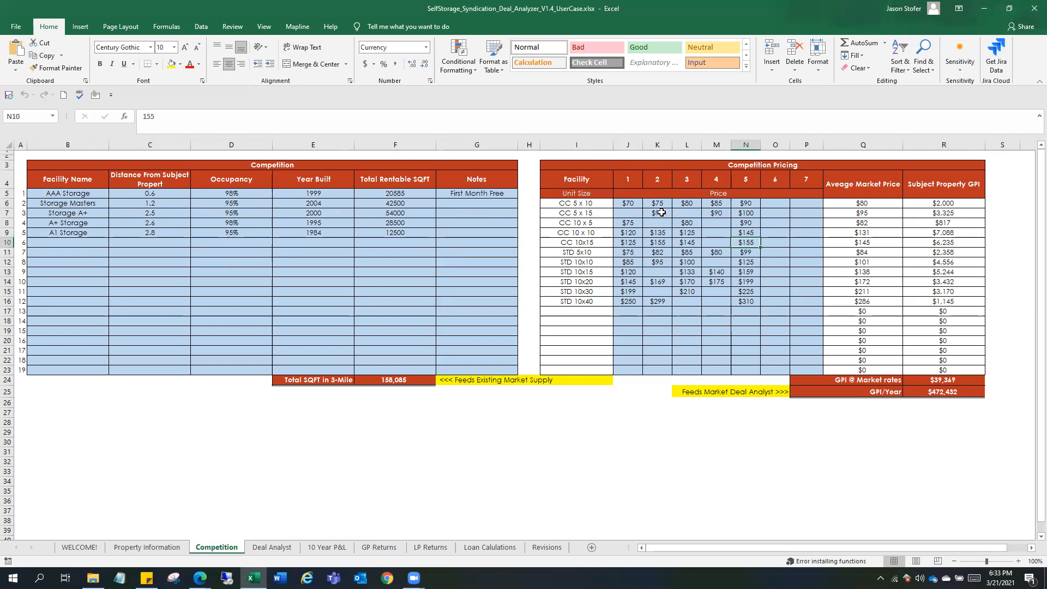
Examine the price block for facilities 2 to 4, including its gaps, and compare it with facility 1's prices
{"action": "left_click_drag", "start_coordinate": [654, 203], "coordinate": [726, 308]}
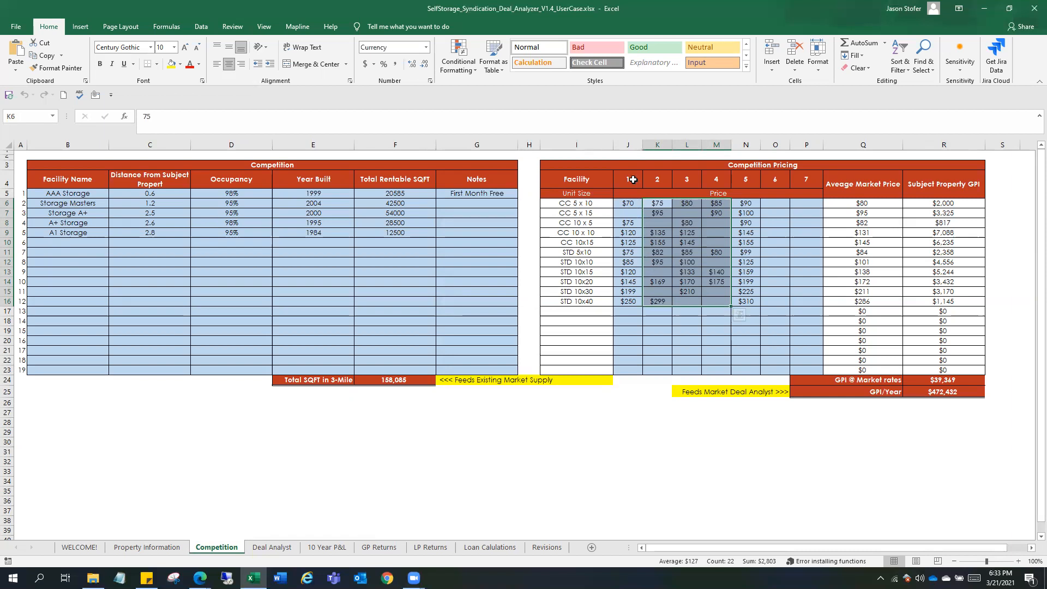
{"action": "left_click", "coordinate": [629, 203]}
{"action": "left_click_drag", "start_coordinate": [629, 203], "coordinate": [623, 303]}
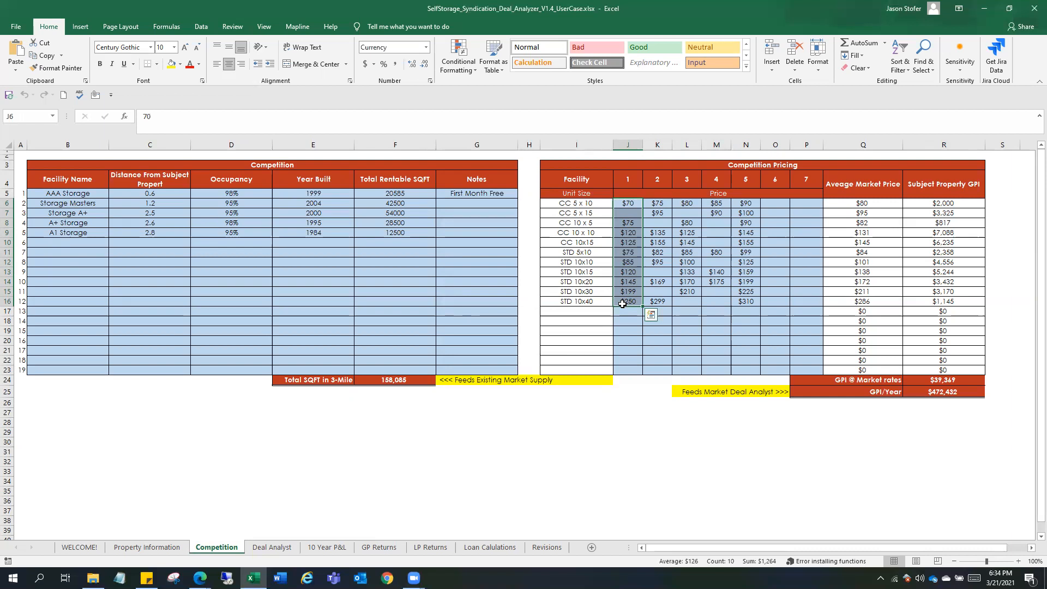
Walk across the CC 5 x 10 row from the facility prices to its average market price
{"action": "key", "text": "Right"}
{"action": "key", "text": "Right"}
{"action": "key", "text": "Right"}
{"action": "key", "text": "Right"}
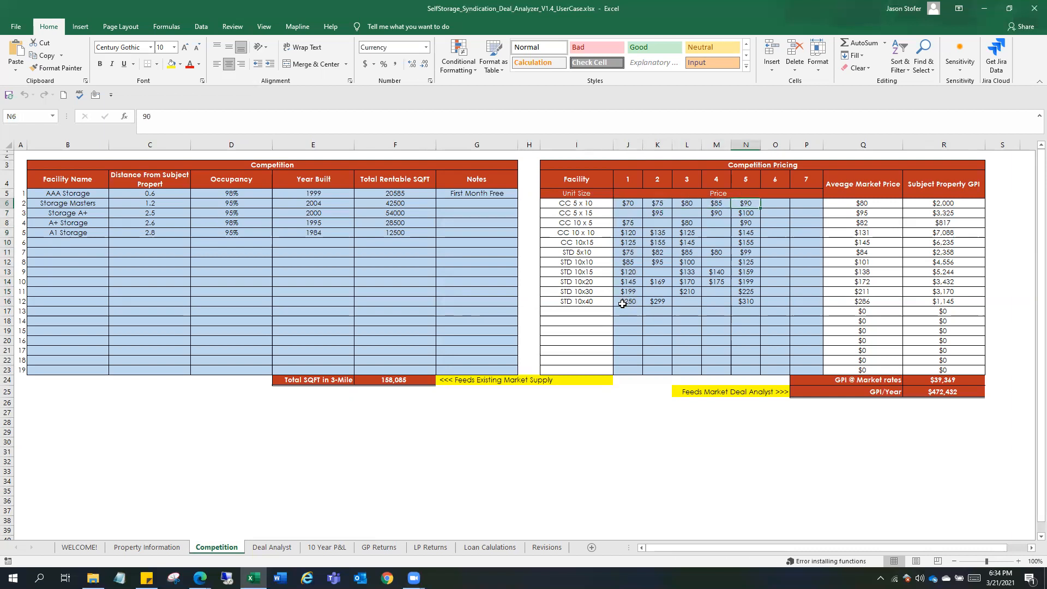
{"action": "key", "text": "Left"}
{"action": "key", "text": "Right"}
{"action": "key", "text": "Left"}
{"action": "key", "text": "Left"}
{"action": "key", "text": "Left"}
{"action": "key", "text": "Left"}
{"action": "key", "text": "Right"}
{"action": "key", "text": "Right"}
{"action": "key", "text": "Right"}
{"action": "key", "text": "Right"}
{"action": "key", "text": "Right"}
{"action": "key", "text": "Right"}
{"action": "key", "text": "Right"}
{"action": "key", "text": "Right"}
{"action": "key", "text": "Left"}
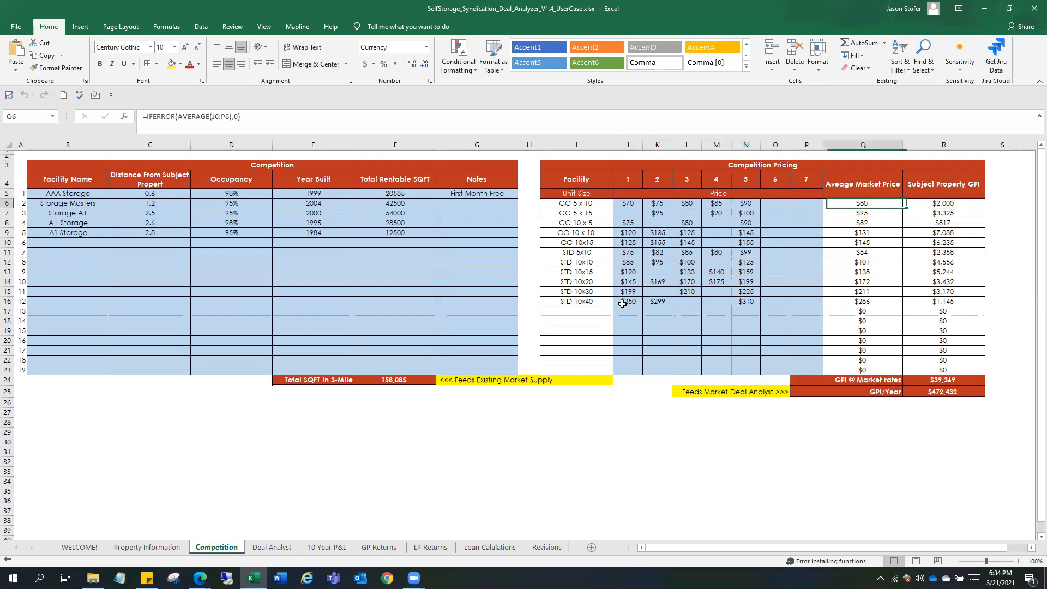
Review the average market prices for all priced unit sizes and the GPI/Year total
{"action": "left_click_drag", "start_coordinate": [884, 203], "coordinate": [880, 302]}
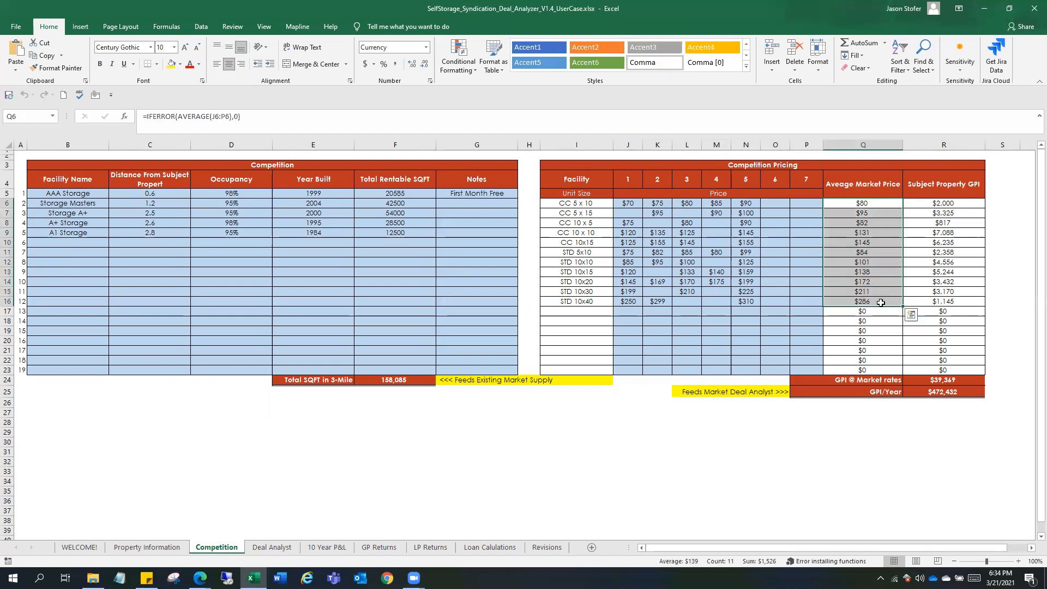
{"action": "left_click", "coordinate": [880, 302]}
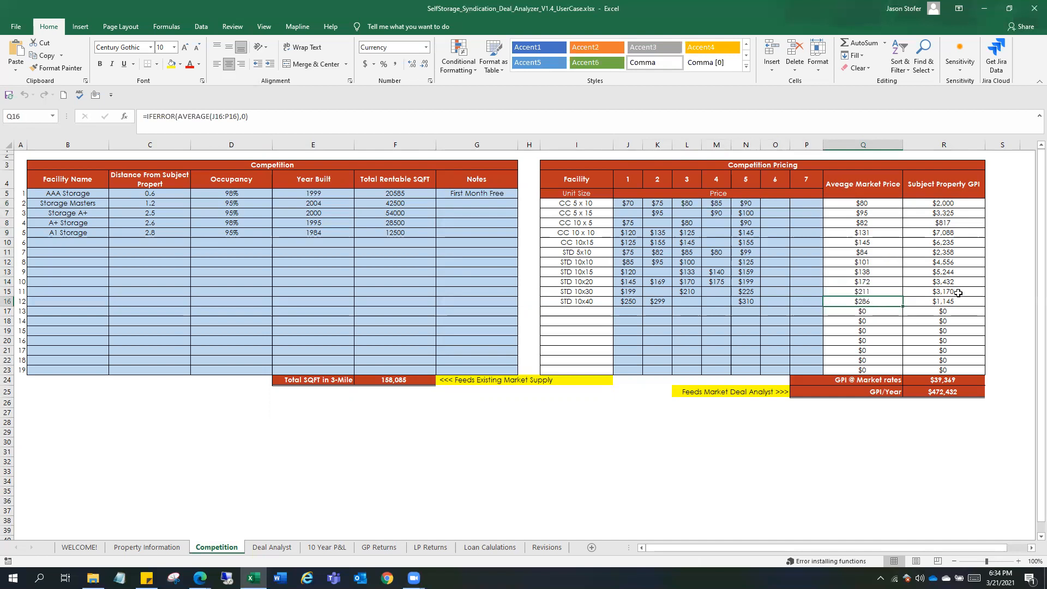
{"action": "left_click", "coordinate": [950, 393]}
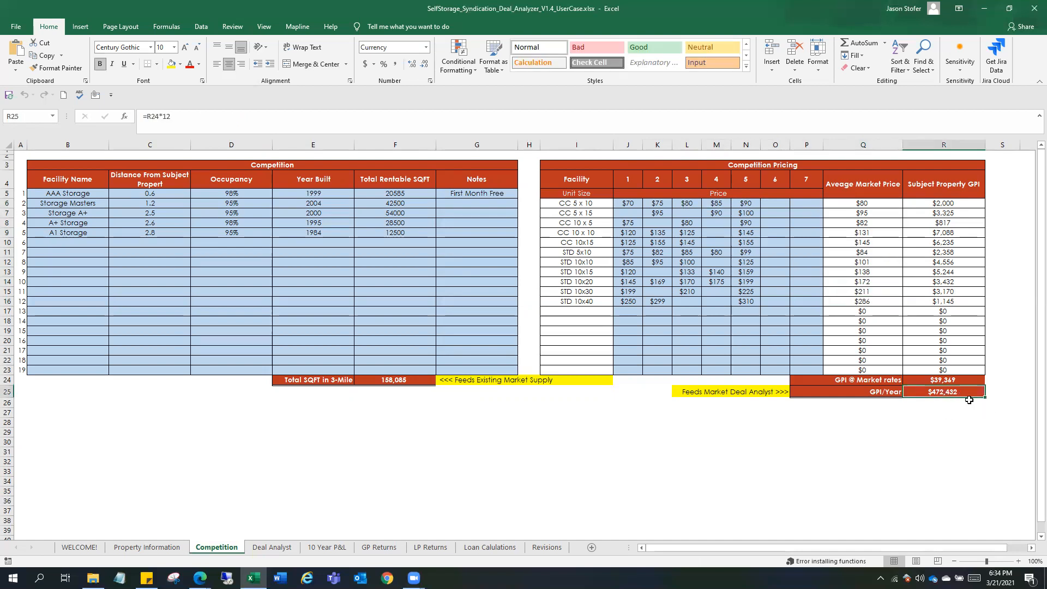
{"action": "left_click", "coordinate": [866, 201]}
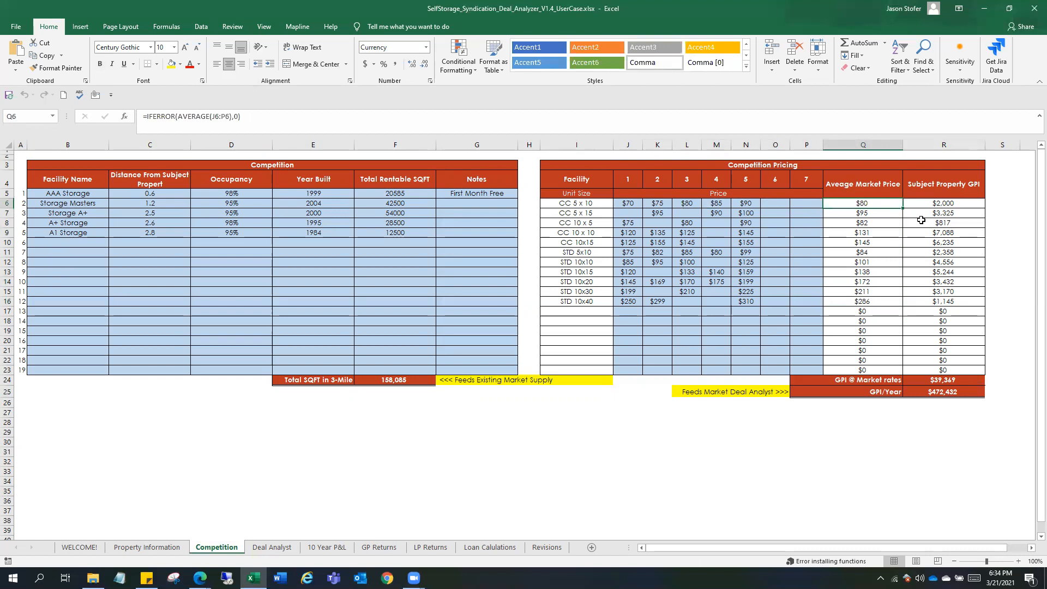
Trace the CC 5 x 10 facility prices that the row's average market price formula covers
{"action": "key", "text": "Left"}
{"action": "key", "text": "Left"}
{"action": "key", "text": "Left"}
{"action": "key", "text": "Left"}
{"action": "key", "text": "Left"}
{"action": "key", "text": "Left"}
{"action": "key", "text": "Left"}
{"action": "key", "text": "Left"}
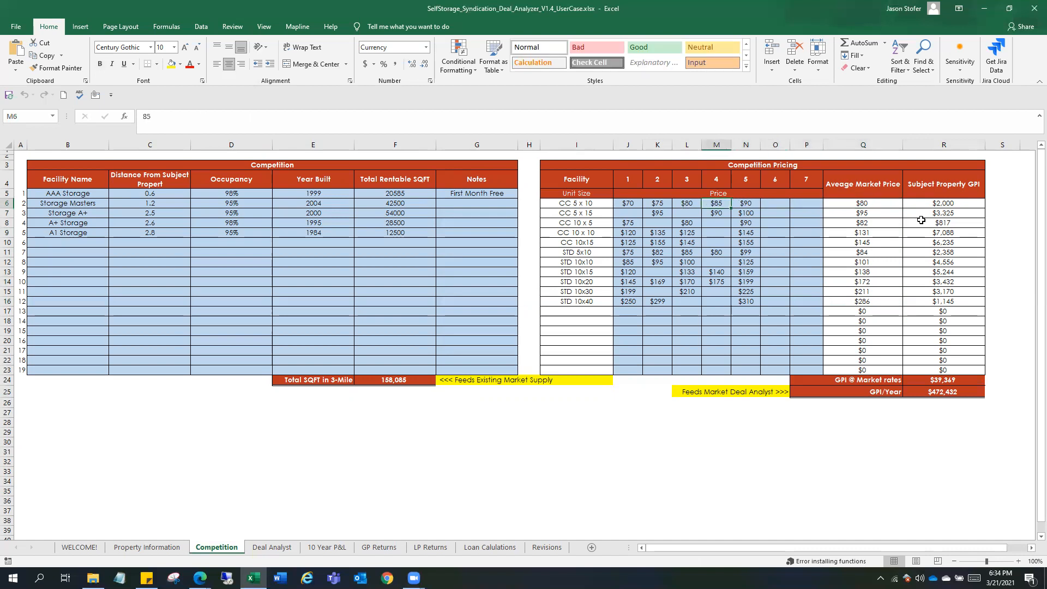
{"action": "key", "text": "Right"}
{"action": "key", "text": "Right"}
{"action": "key", "text": "Right"}
{"action": "key", "text": "Right"}
{"action": "key", "text": "Right"}
{"action": "key", "text": "Right"}
{"action": "key", "text": "Right"}
{"action": "key", "text": "Right"}
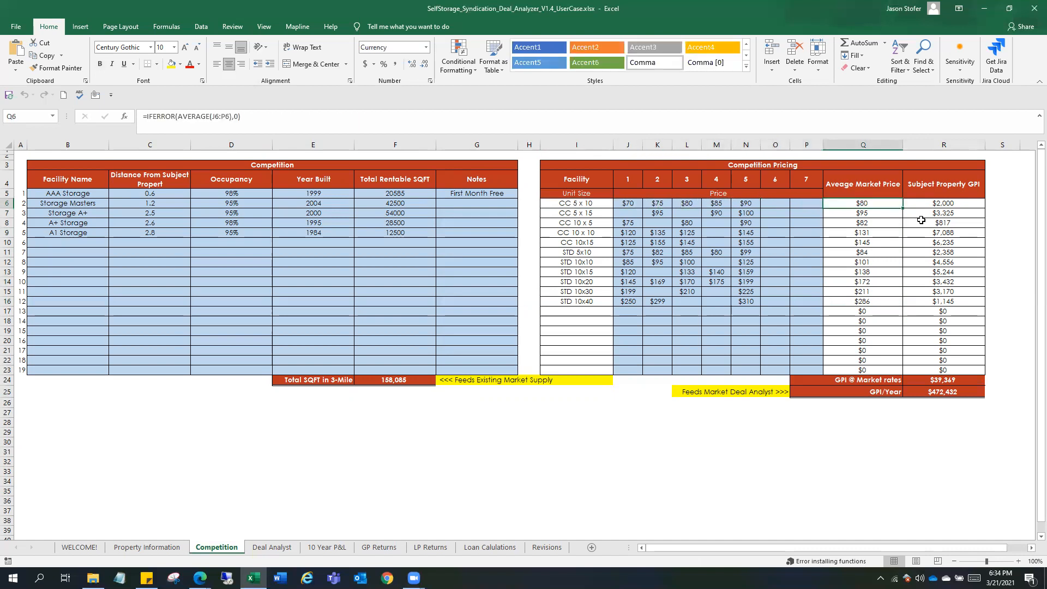
{"action": "key", "text": "Left"}
{"action": "key", "text": "Left"}
{"action": "key", "text": "Left"}
{"action": "key", "text": "Left"}
{"action": "key", "text": "Left"}
{"action": "key", "text": "Left"}
{"action": "key", "text": "Left"}
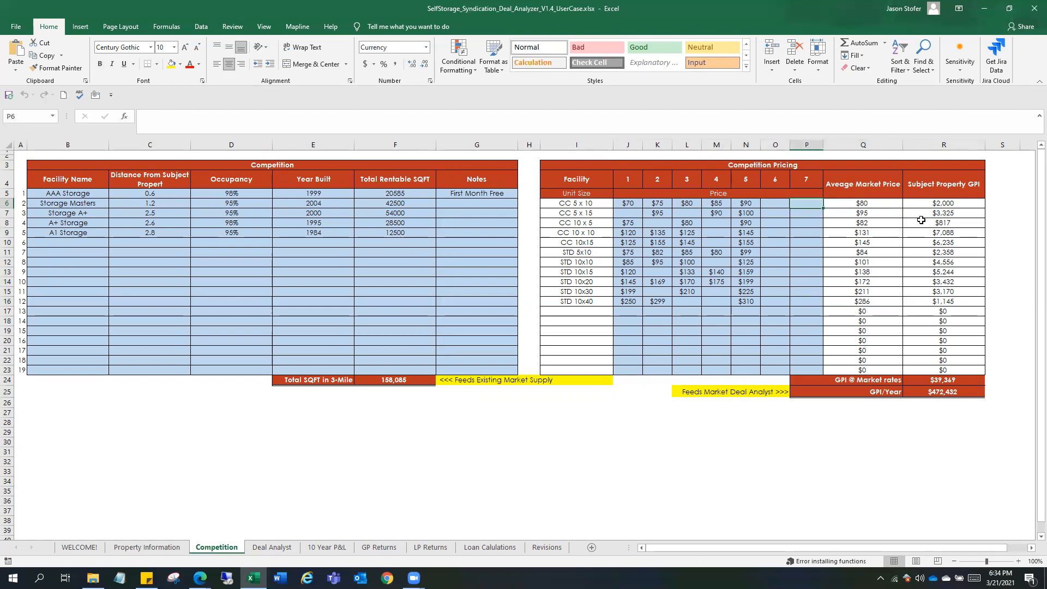
{"action": "key", "text": "Right"}
{"action": "key", "text": "Right"}
{"action": "key", "text": "Right"}
{"action": "key", "text": "Right"}
{"action": "key", "text": "Right"}
{"action": "key", "text": "Right"}
{"action": "key", "text": "Right"}
{"action": "key", "text": "Right"}
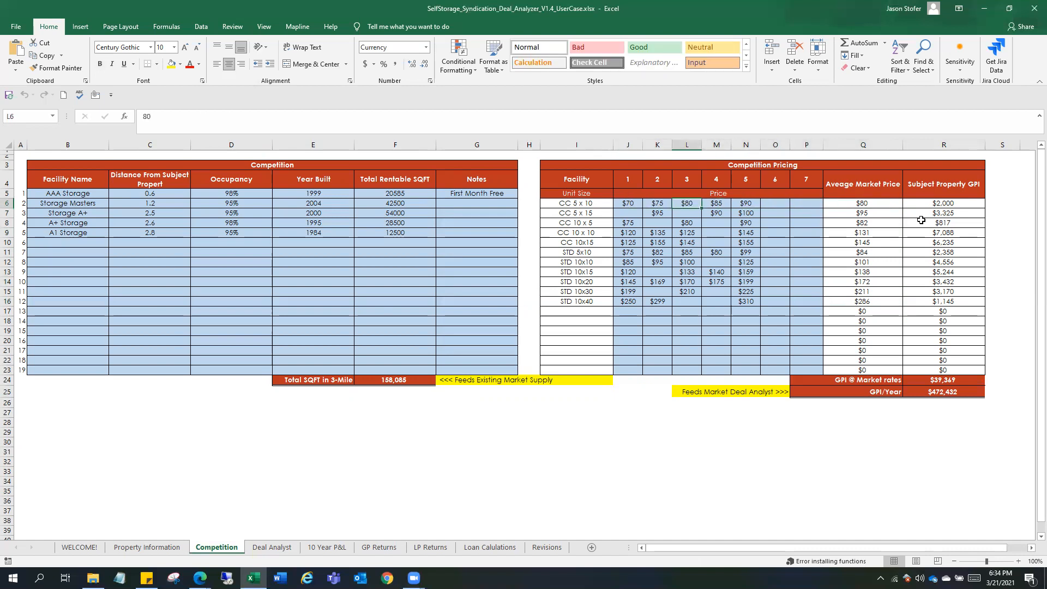
{"action": "key", "text": "Left"}
{"action": "key", "text": "Left"}
{"action": "key", "text": "Right"}
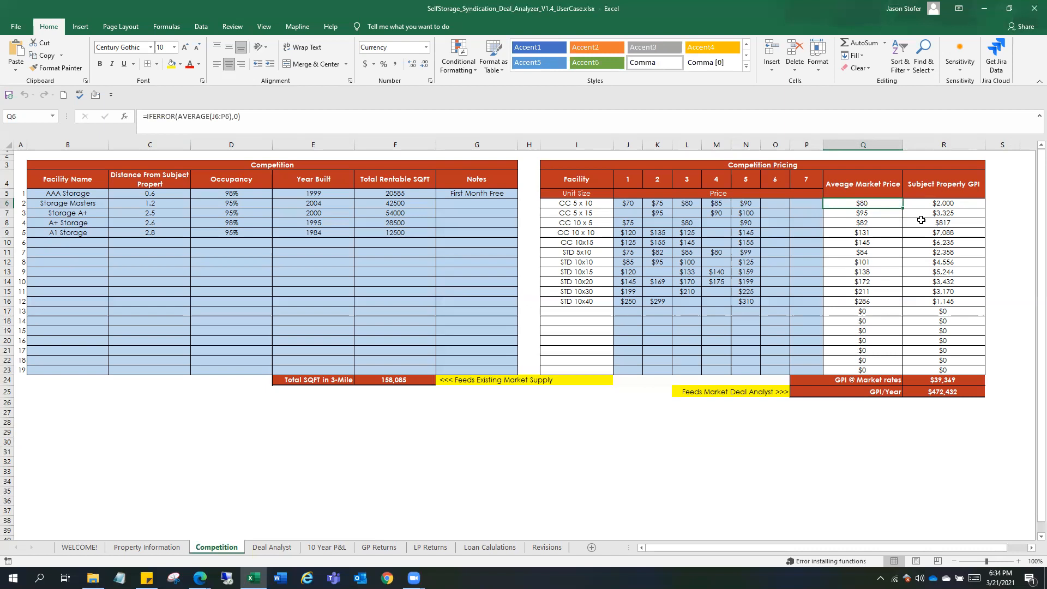
Inspect the average market price formulas of the unit sizes below CC 5 x 10
{"action": "key", "text": "Down"}
{"action": "key", "text": "Down"}
{"action": "key", "text": "Down"}
{"action": "key", "text": "Down"}
{"action": "key", "text": "Down"}
{"action": "key", "text": "Down"}
{"action": "key", "text": "Down"}
{"action": "key", "text": "Down"}
{"action": "key", "text": "Down"}
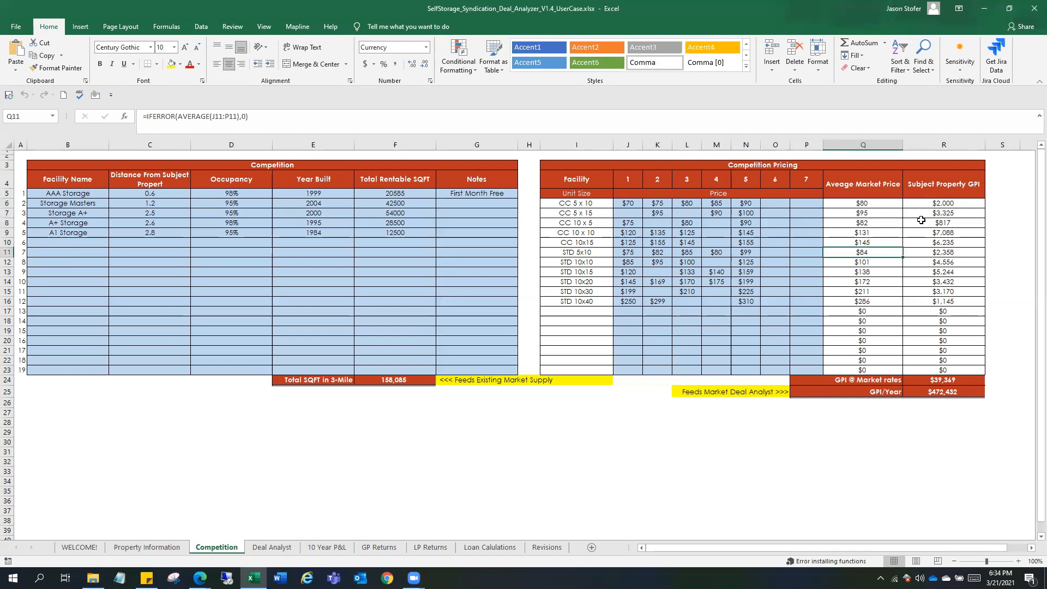
{"action": "key", "text": "Down"}
{"action": "key", "text": "Down"}
{"action": "key", "text": "Down"}
{"action": "key", "text": "Up"}
{"action": "key", "text": "Up"}
{"action": "key", "text": "Up"}
{"action": "key", "text": "Up"}
{"action": "key", "text": "Up"}
{"action": "key", "text": "Up"}
{"action": "key", "text": "Up"}
{"action": "key", "text": "Up"}
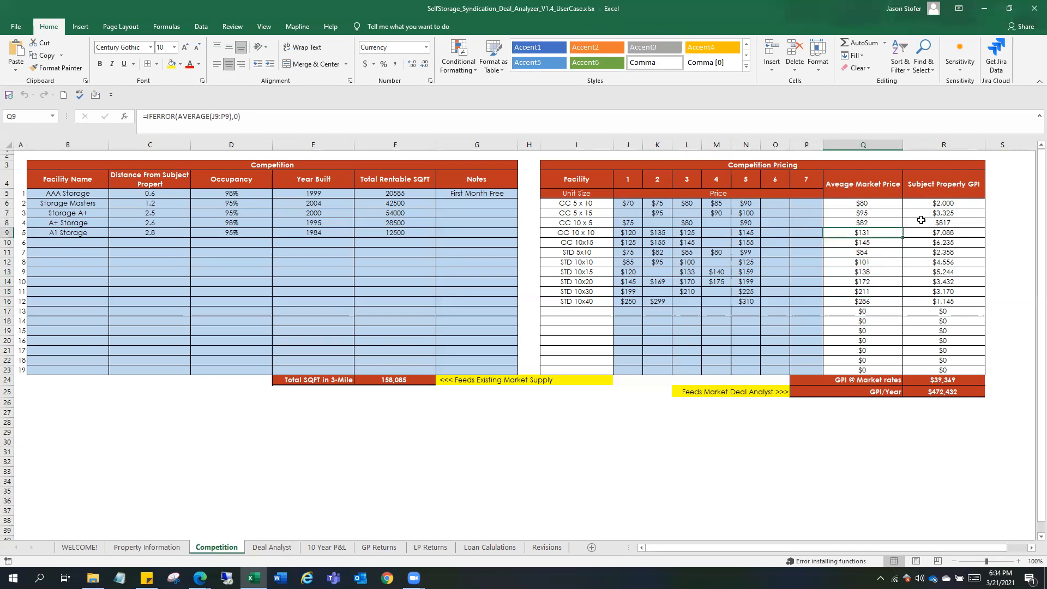
Inspect the Subject Property GPI formula for a unit size and the GPI/Year formula
{"action": "key", "text": "Right"}
{"action": "key", "text": "Down"}
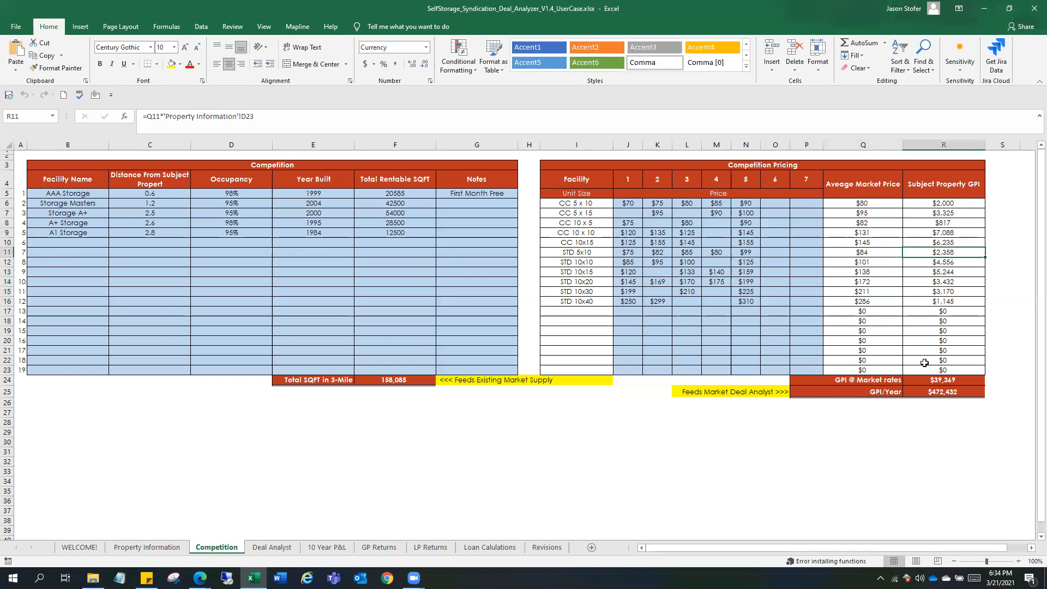
{"action": "left_click", "coordinate": [946, 393]}
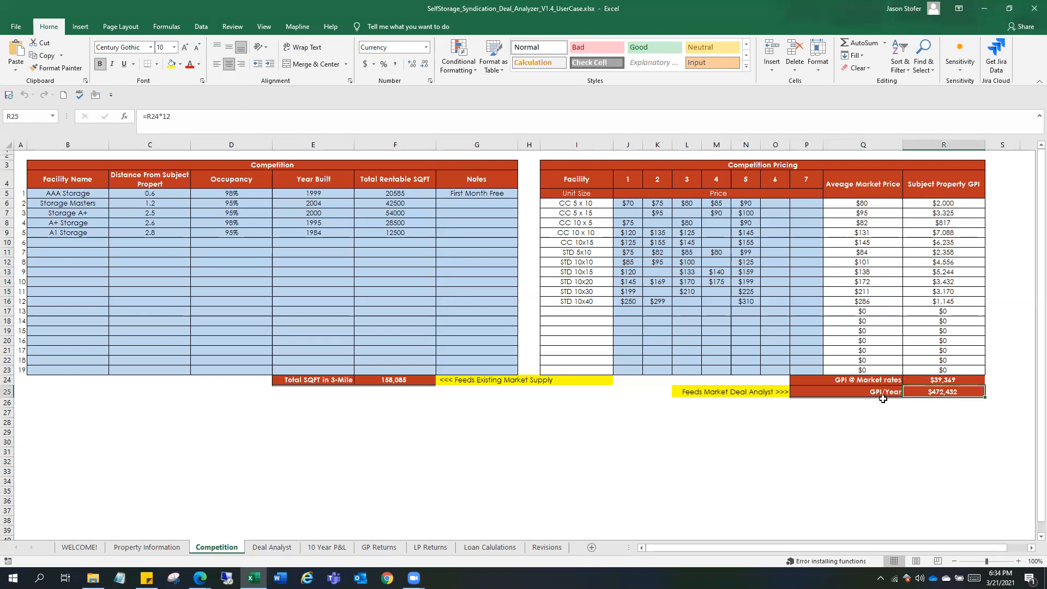
Examine the Market column on the Deal Analyst sheet and return to the Competition sheet
{"action": "left_click", "coordinate": [278, 547]}
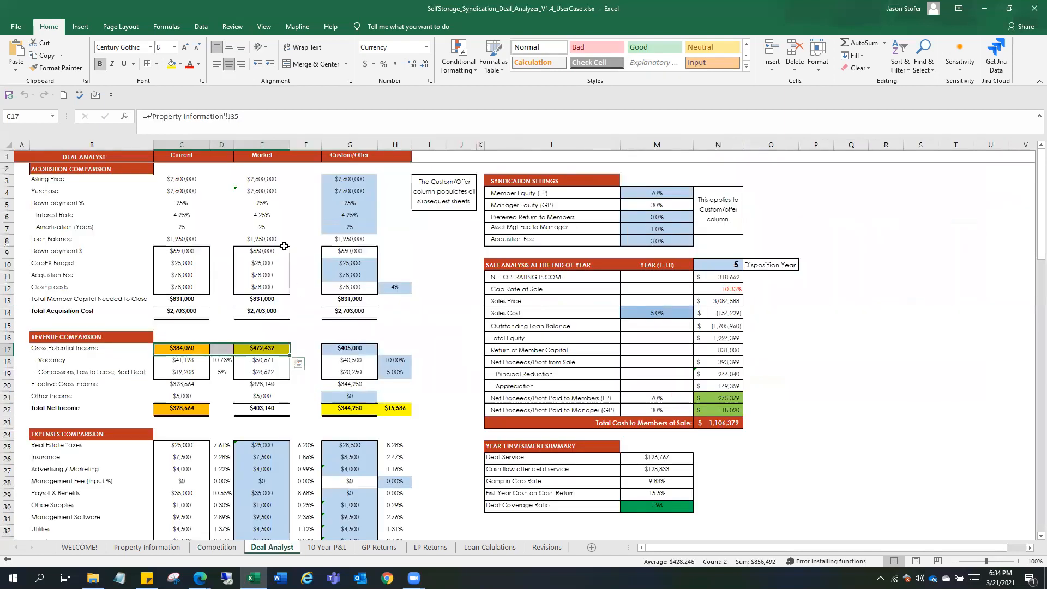
{"action": "left_click", "coordinate": [270, 140]}
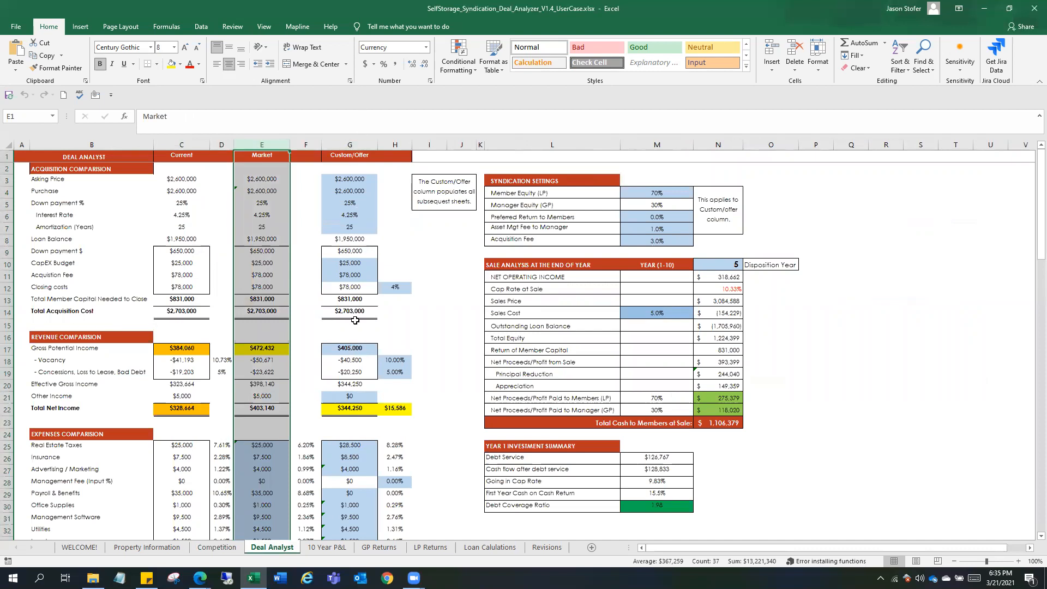
{"action": "left_click", "coordinate": [213, 548]}
{"action": "left_click", "coordinate": [483, 470]}
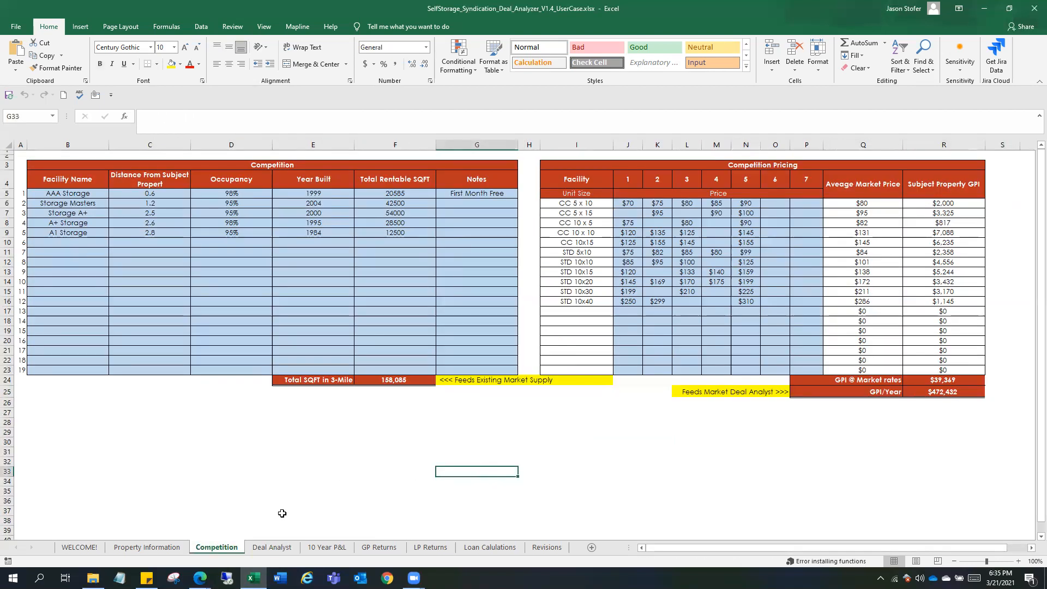
Switch to the Columbia Smart Storage map in Google Maps and view the area surrounding the facility
{"action": "mouse_move", "coordinate": [200, 578]}
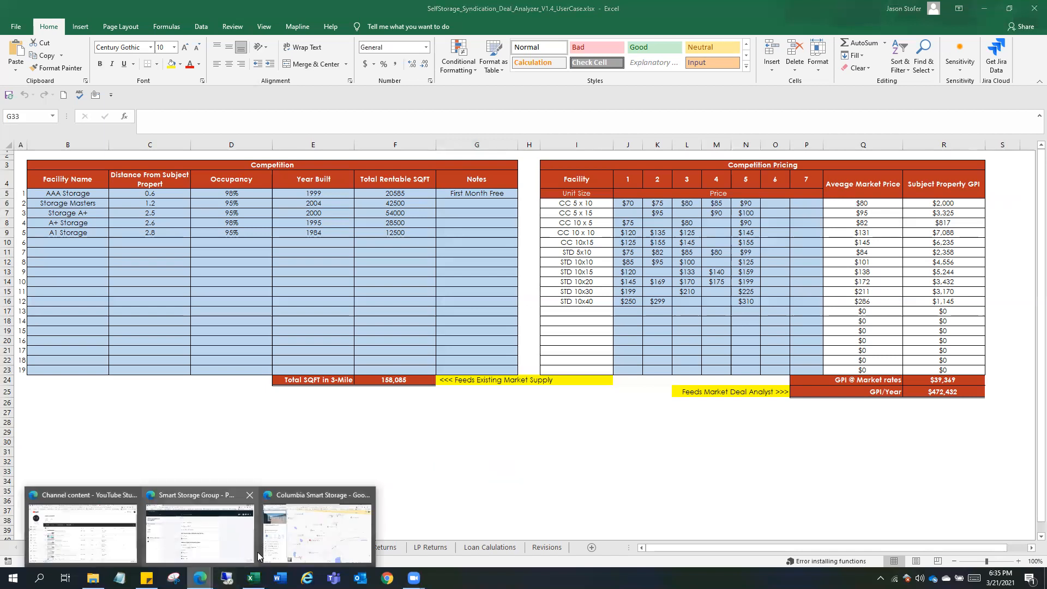
{"action": "left_click", "coordinate": [328, 541]}
{"action": "scroll", "coordinate": [538, 408], "scroll_direction": "down", "scroll_amount": 4}
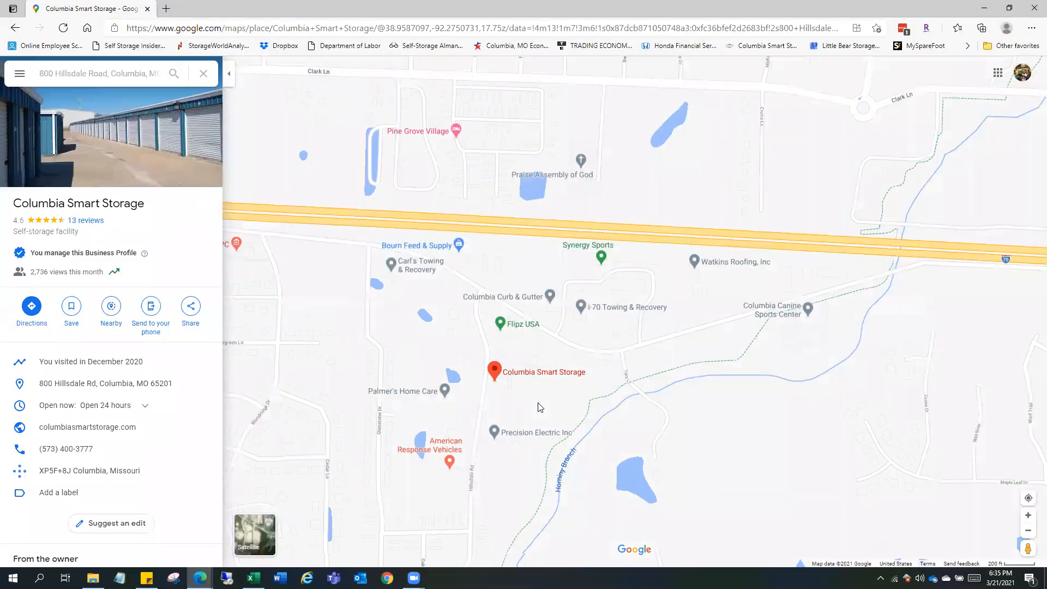
{"action": "scroll", "coordinate": [537, 390], "scroll_direction": "up", "scroll_amount": 3}
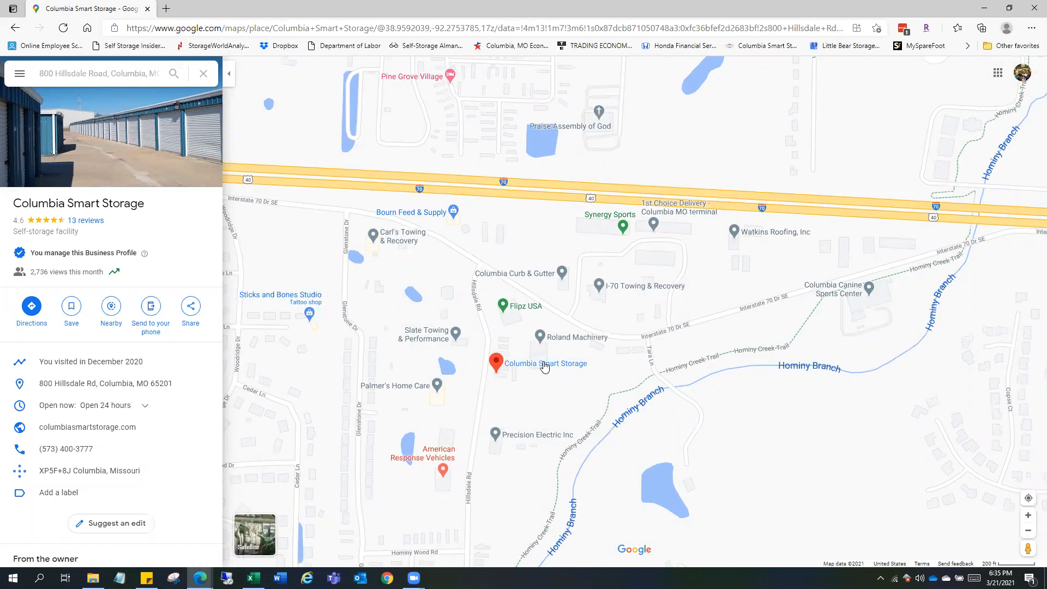
{"action": "scroll", "coordinate": [544, 366], "scroll_direction": "down", "scroll_amount": 2}
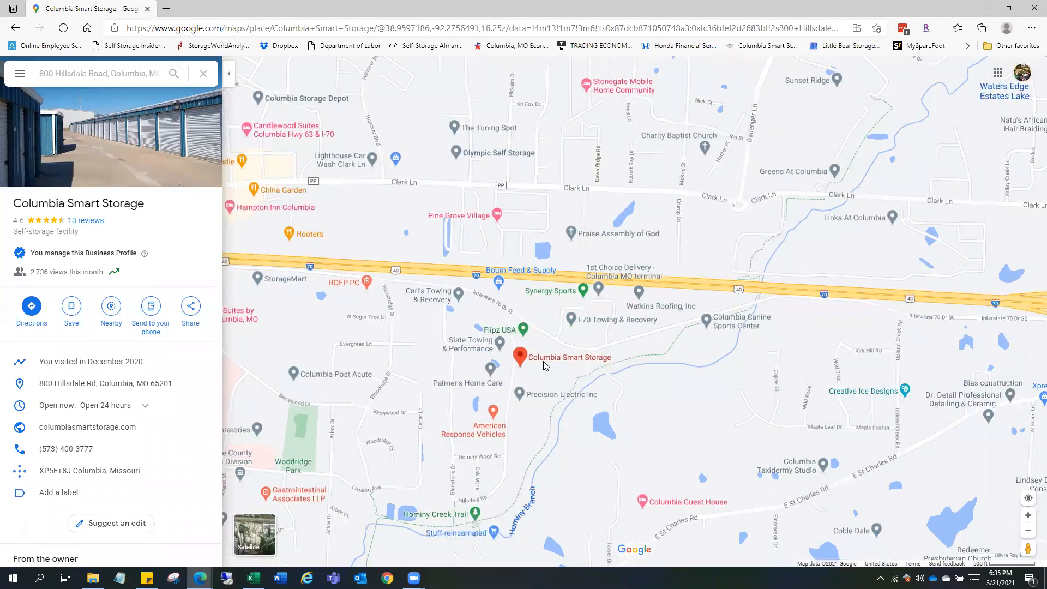
{"action": "scroll", "coordinate": [545, 366], "scroll_direction": "down", "scroll_amount": 1}
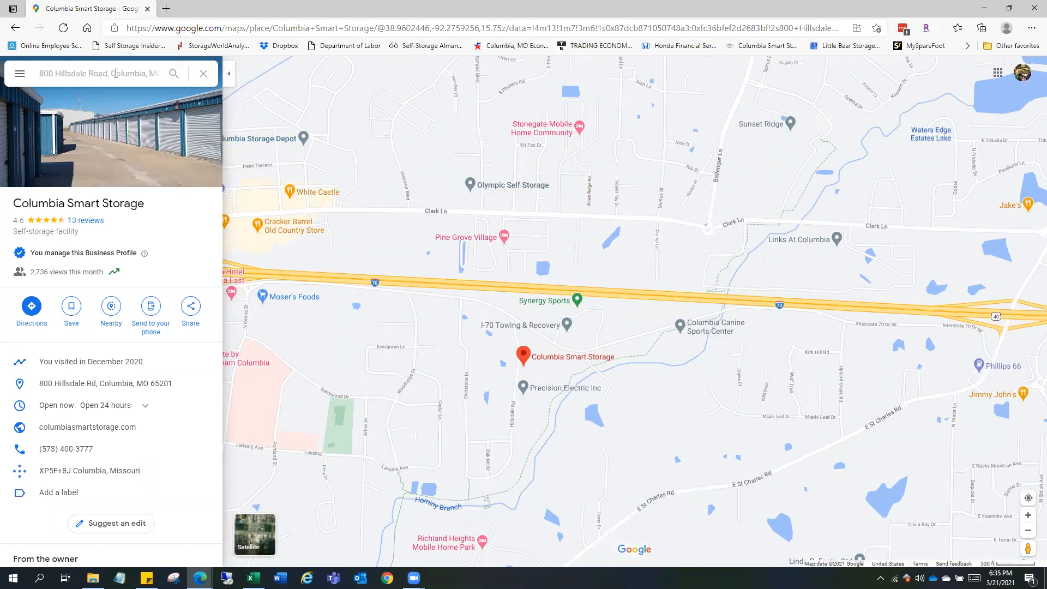
Search for self storage near Columbia Smart Storage
{"action": "left_click", "coordinate": [113, 312]}
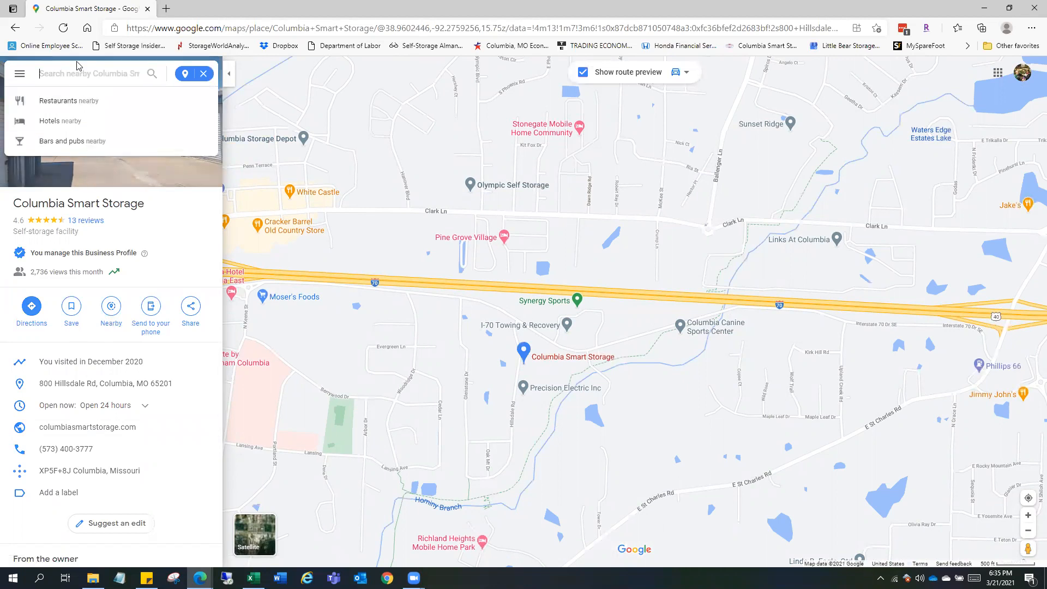
{"action": "type", "text": "self"}
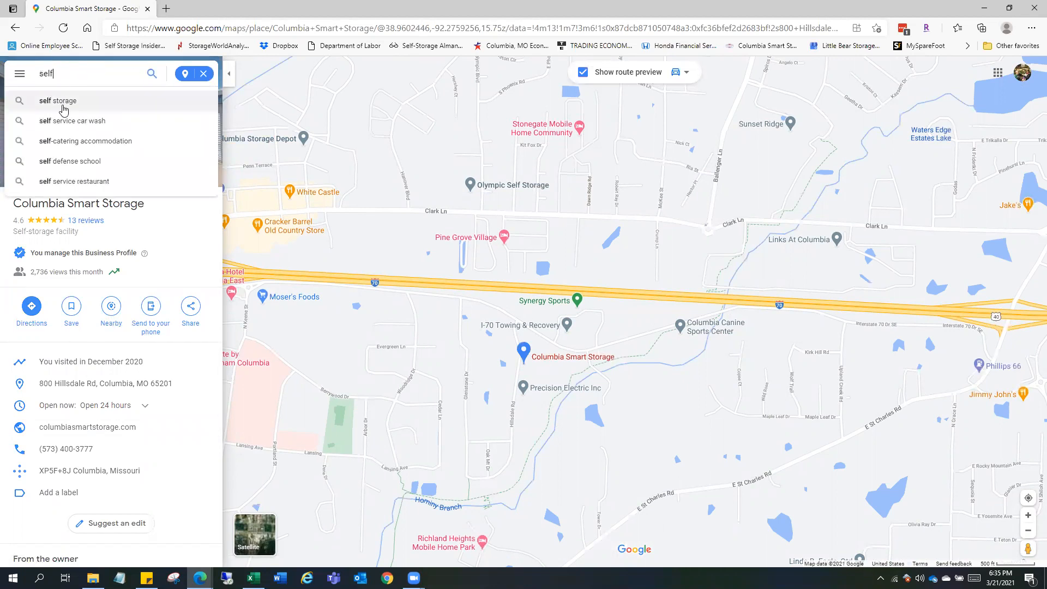
{"action": "left_click", "coordinate": [63, 110]}
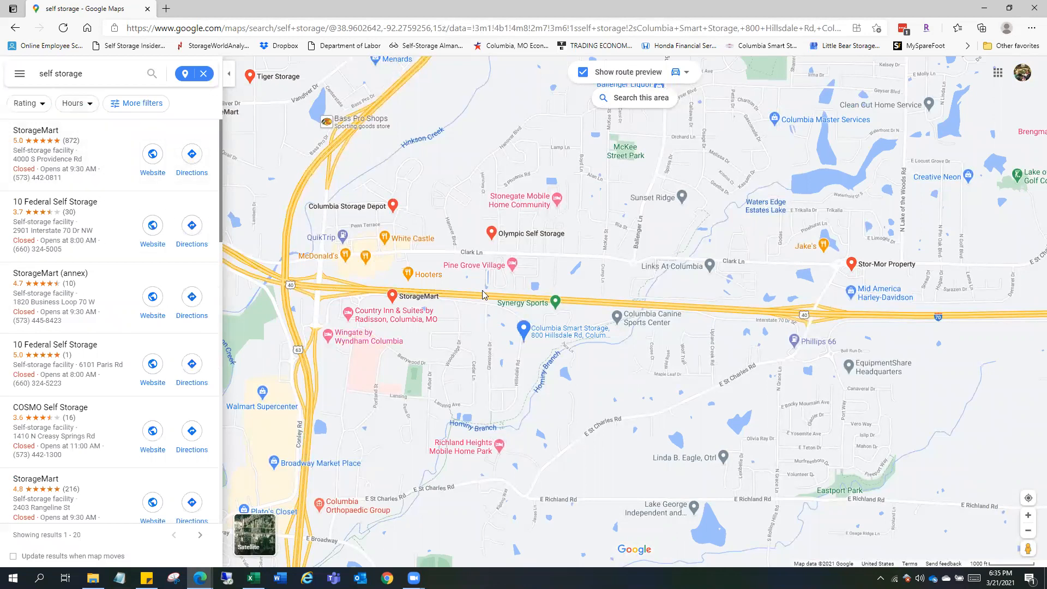
Open the website of the StorageMart nearest Columbia Smart Storage from its map listing
{"action": "mouse_move", "coordinate": [65, 157]}
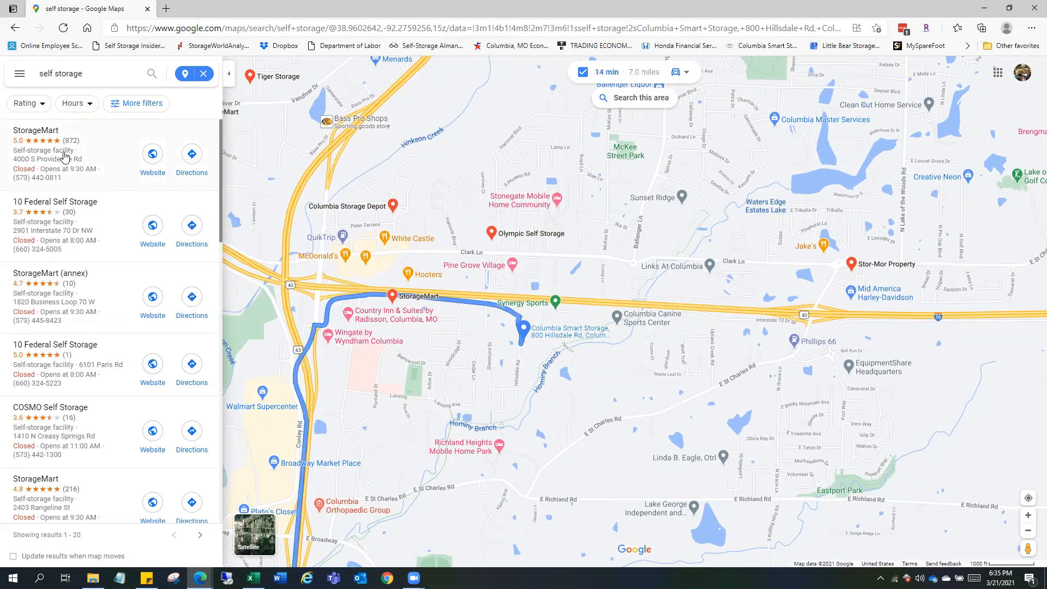
{"action": "mouse_move", "coordinate": [417, 300]}
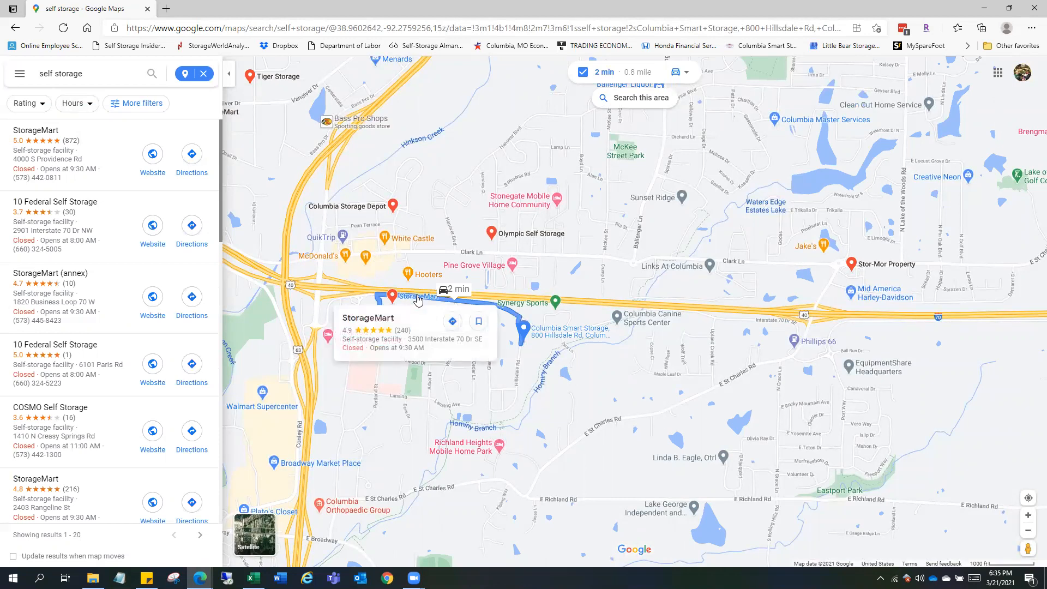
{"action": "left_click", "coordinate": [418, 300]}
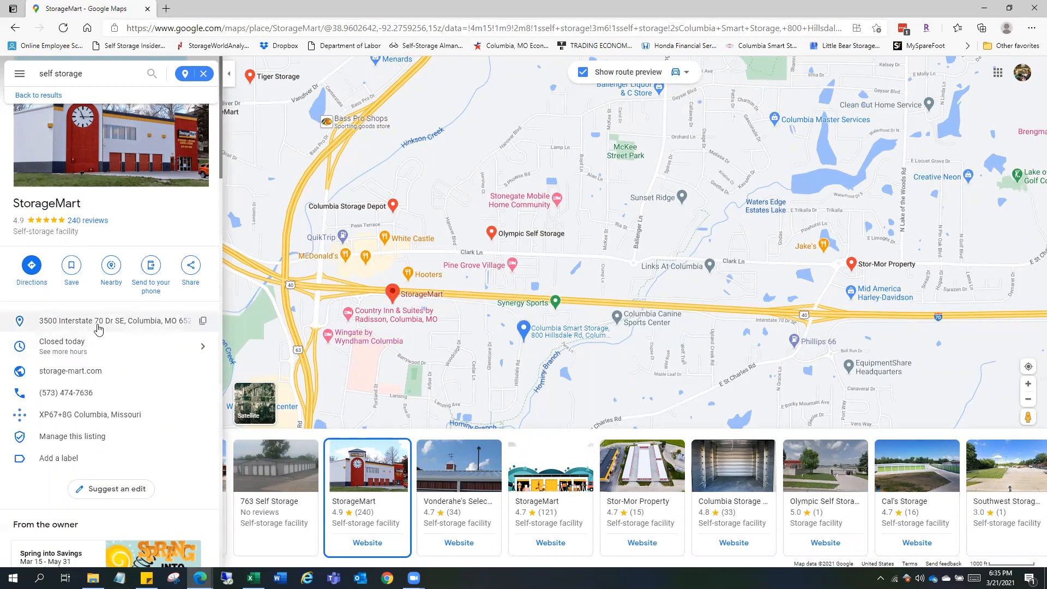
{"action": "left_click", "coordinate": [69, 376]}
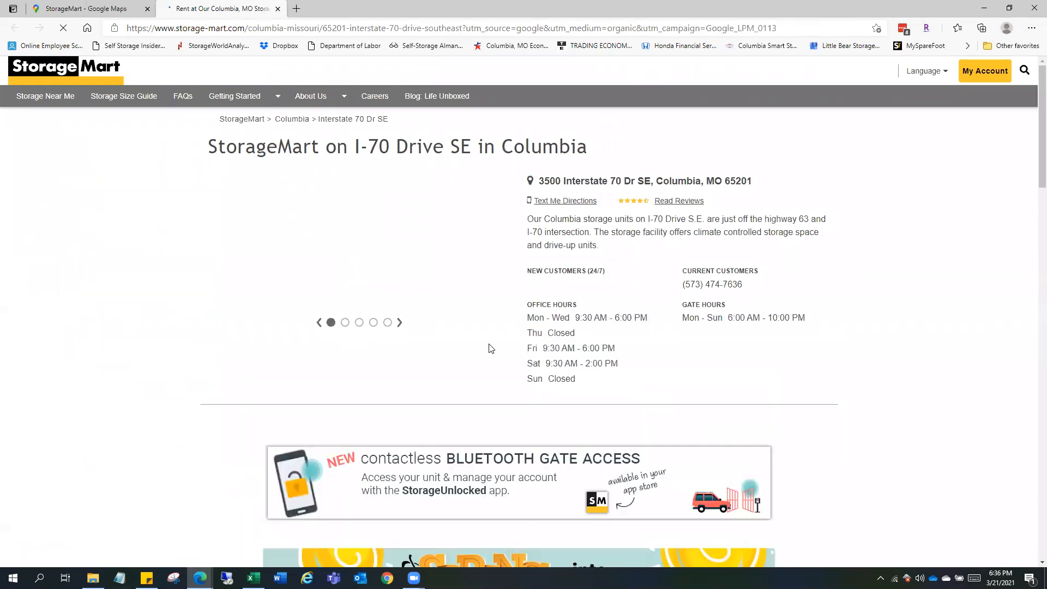
Filter StorageMart's unit list by the Standard Unit and Drive-Up amenities
{"action": "scroll", "coordinate": [493, 348], "scroll_direction": "down", "scroll_amount": 9}
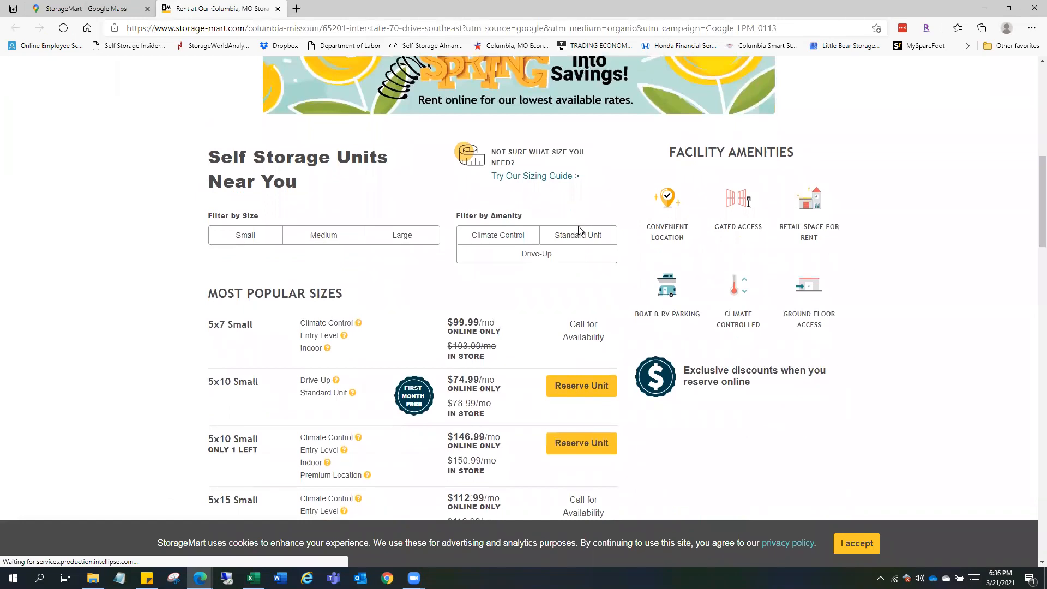
{"action": "left_click", "coordinate": [574, 242]}
{"action": "left_click", "coordinate": [534, 253]}
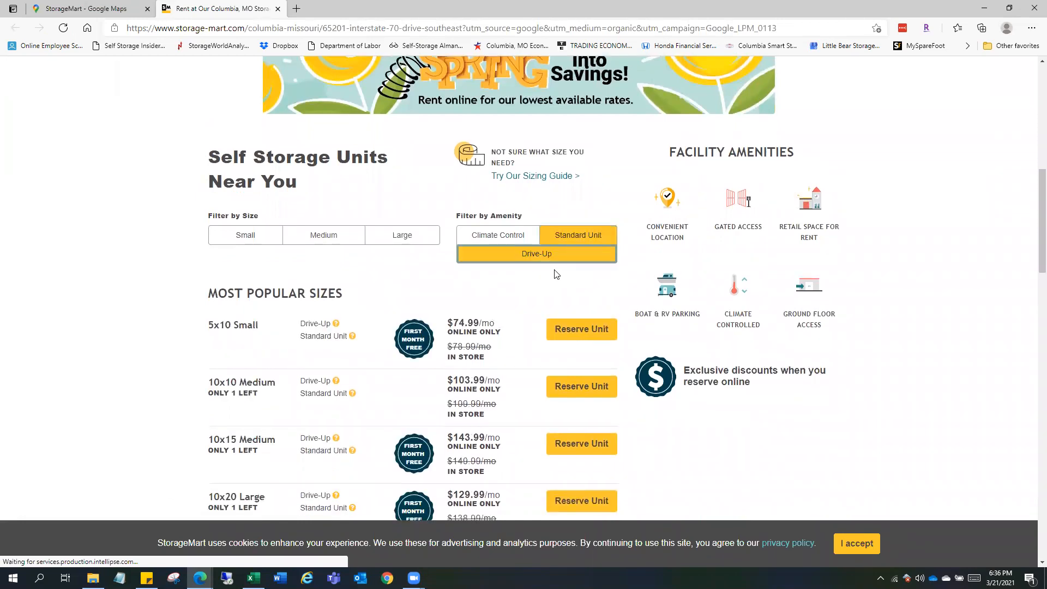
Check StorageMart's online prices for the 5x10 and 10x10 units and the availability note for the 10x10
{"action": "left_click_drag", "start_coordinate": [205, 328], "coordinate": [283, 343]}
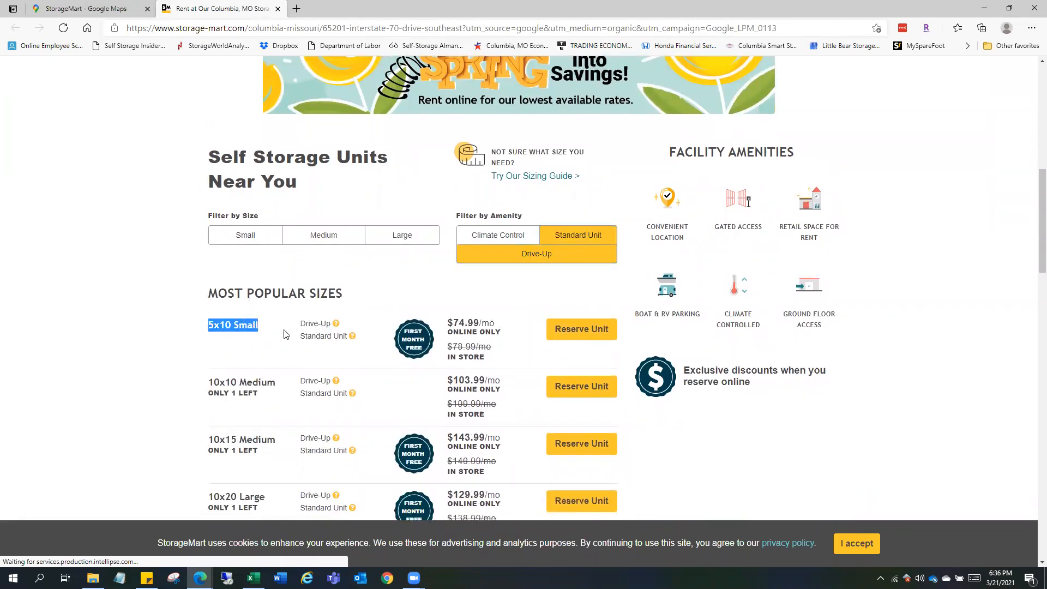
{"action": "left_click_drag", "start_coordinate": [448, 322], "coordinate": [496, 323]}
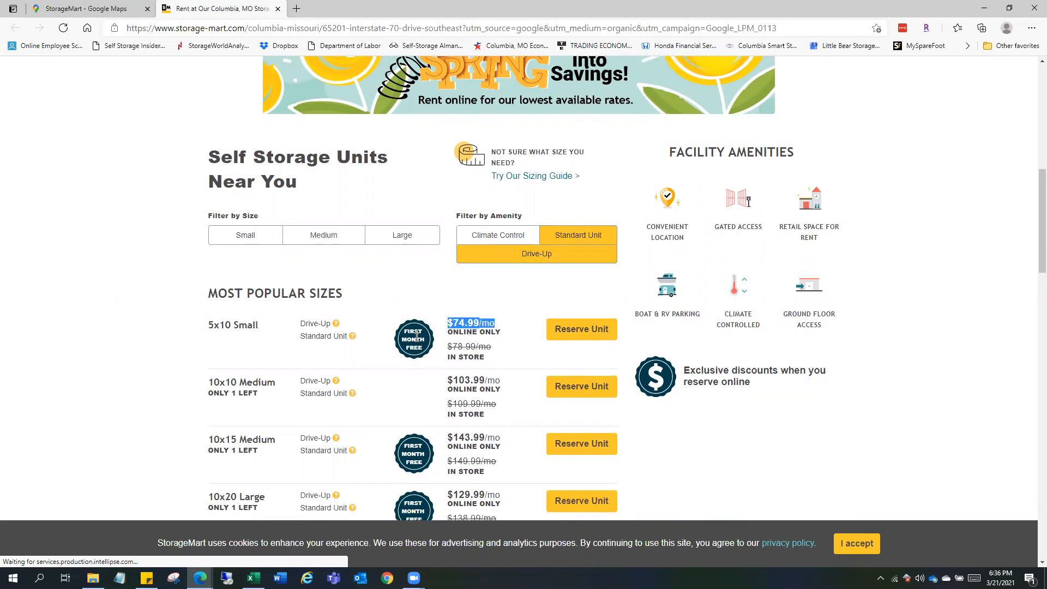
{"action": "scroll", "coordinate": [416, 336], "scroll_direction": "down", "scroll_amount": 2}
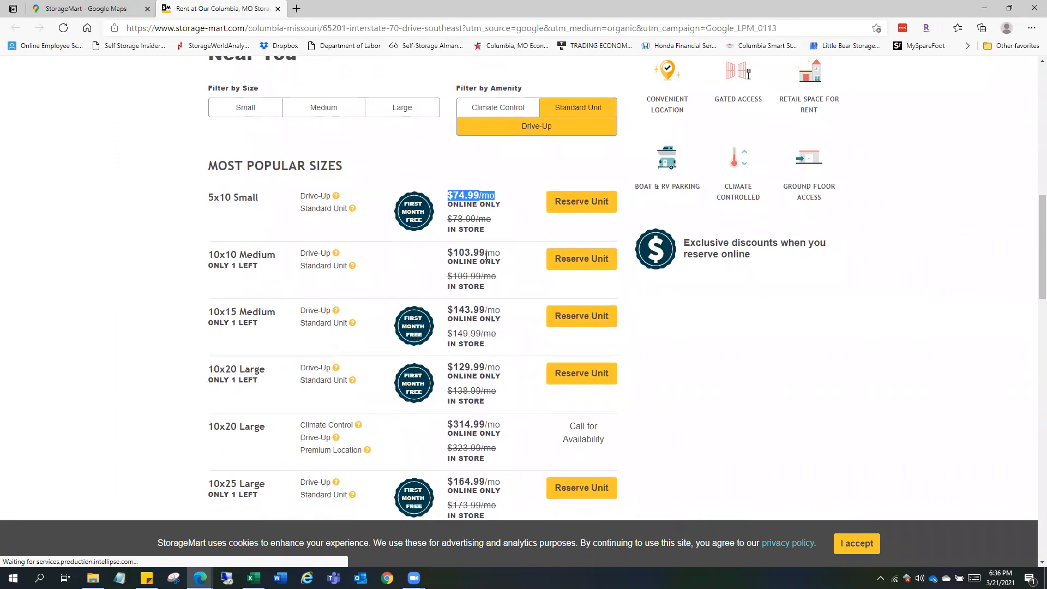
{"action": "left_click_drag", "start_coordinate": [445, 252], "coordinate": [510, 255]}
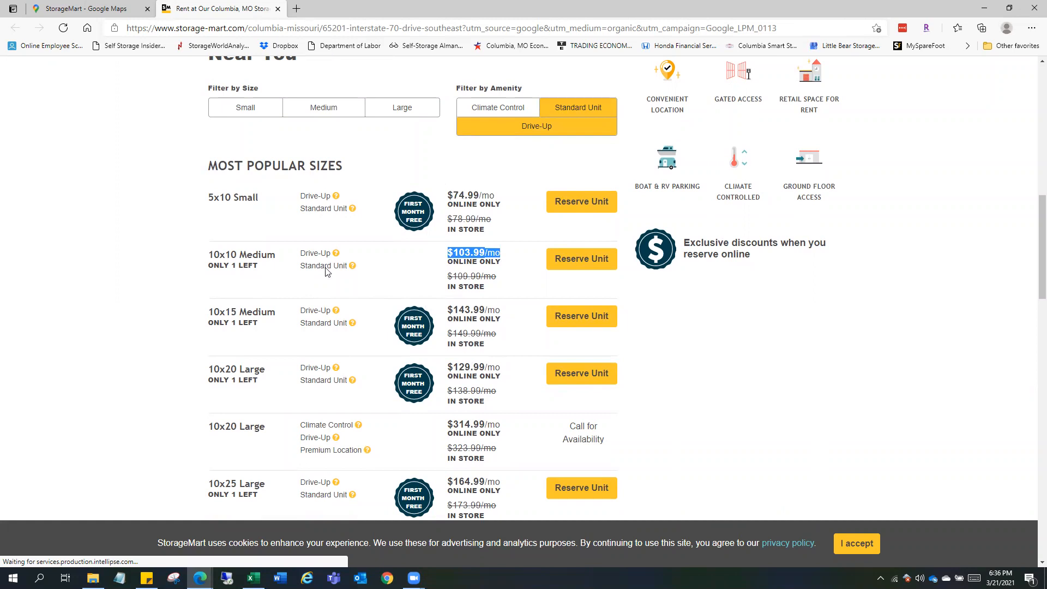
{"action": "left_click_drag", "start_coordinate": [188, 258], "coordinate": [208, 267]}
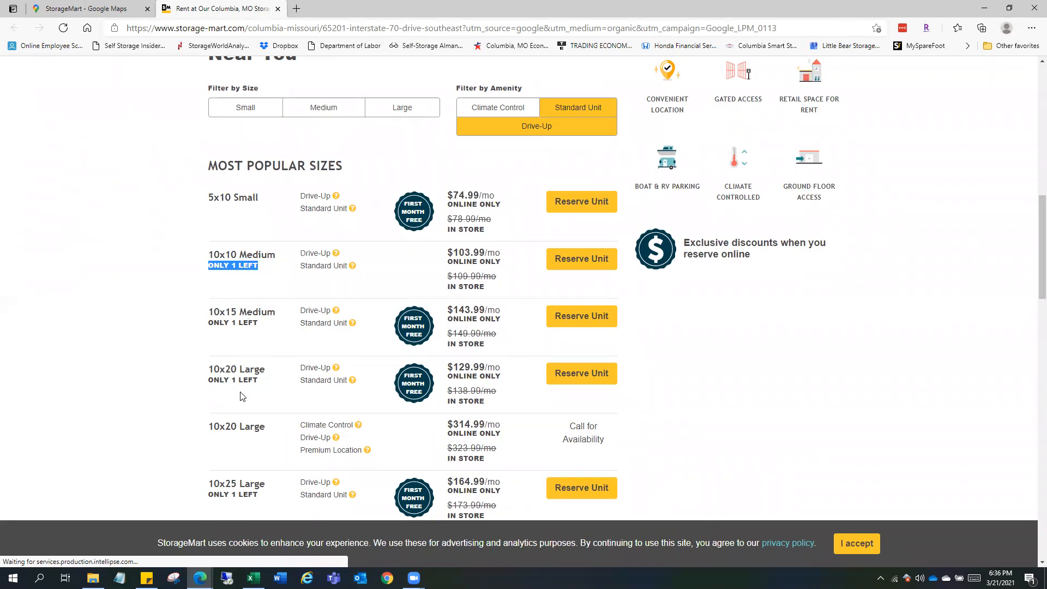
Review StorageMart's prices for the larger units, including the 10x25, and close its website to return to the map
{"action": "scroll", "coordinate": [467, 372], "scroll_direction": "down", "scroll_amount": 5}
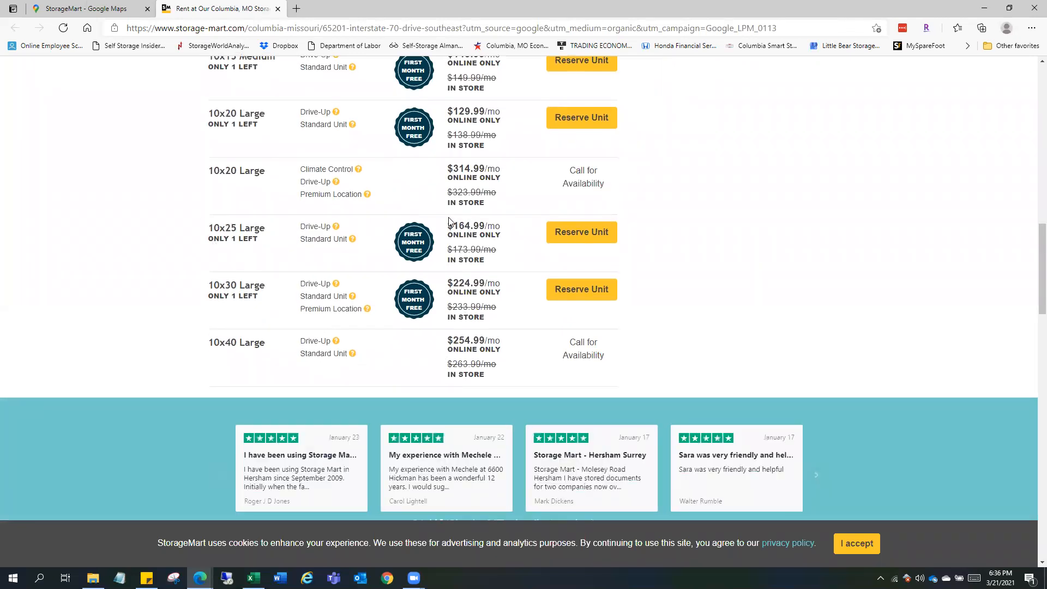
{"action": "left_click_drag", "start_coordinate": [457, 223], "coordinate": [495, 223]}
{"action": "scroll", "coordinate": [420, 240], "scroll_direction": "up", "scroll_amount": 2}
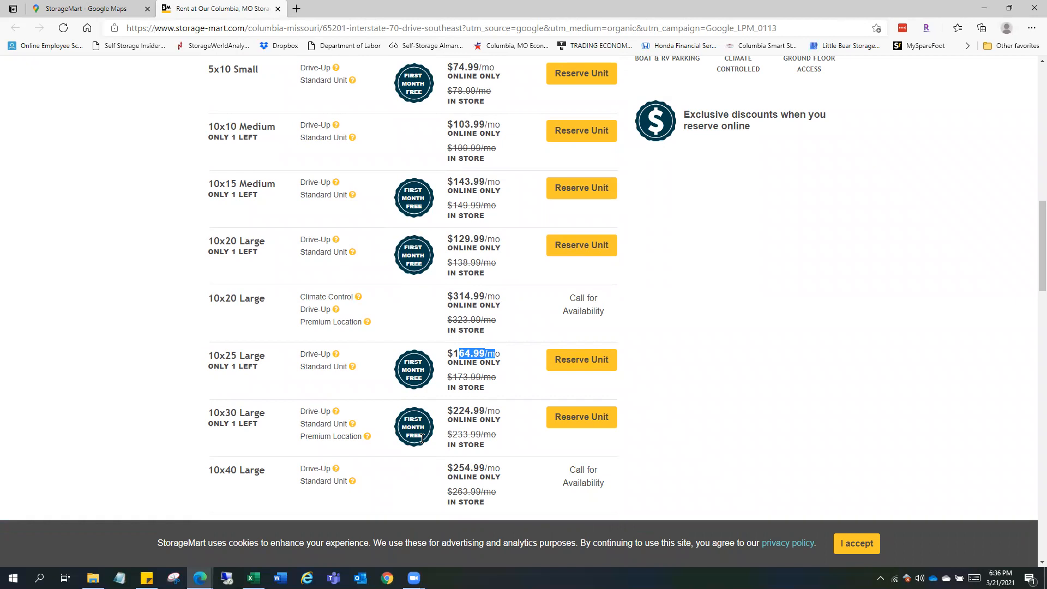
{"action": "scroll", "coordinate": [422, 439], "scroll_direction": "up", "scroll_amount": 5}
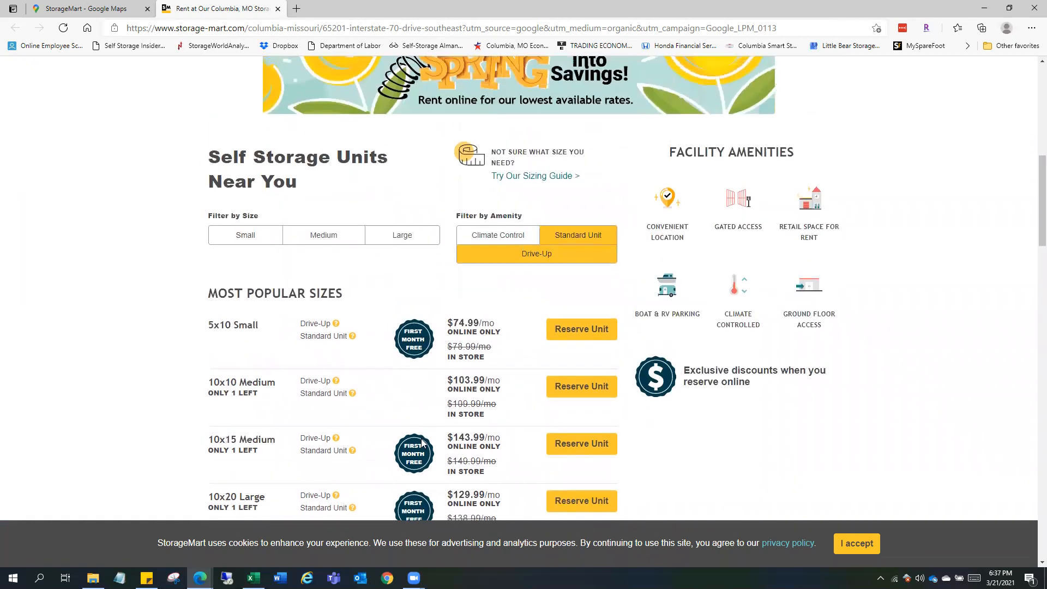
{"action": "left_click", "coordinate": [277, 9]}
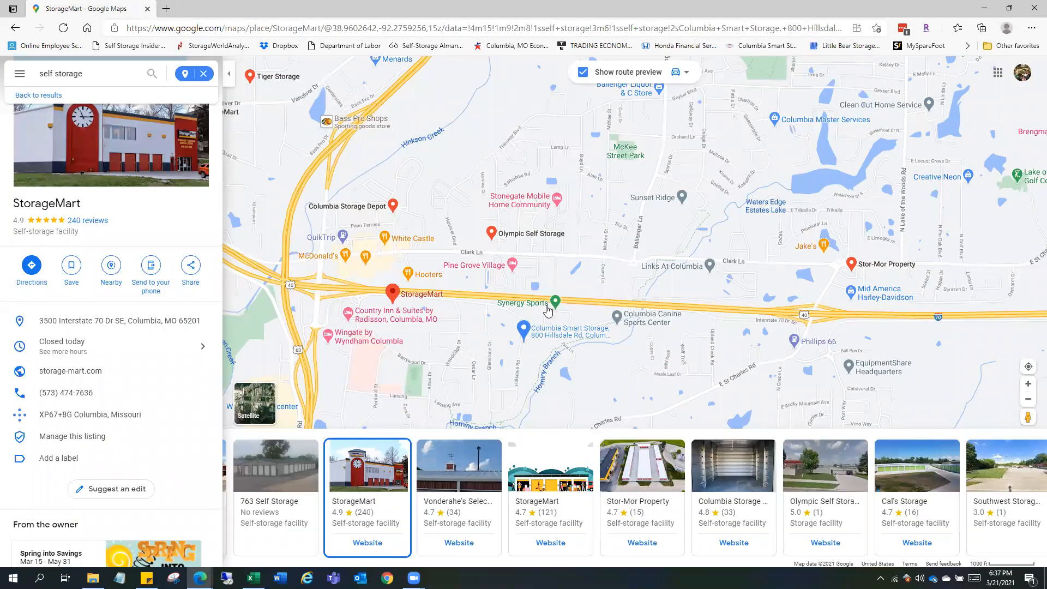
Open Stor-Mor Property's website from its map listing and bring up its online rental unit list
{"action": "left_click", "coordinate": [876, 264]}
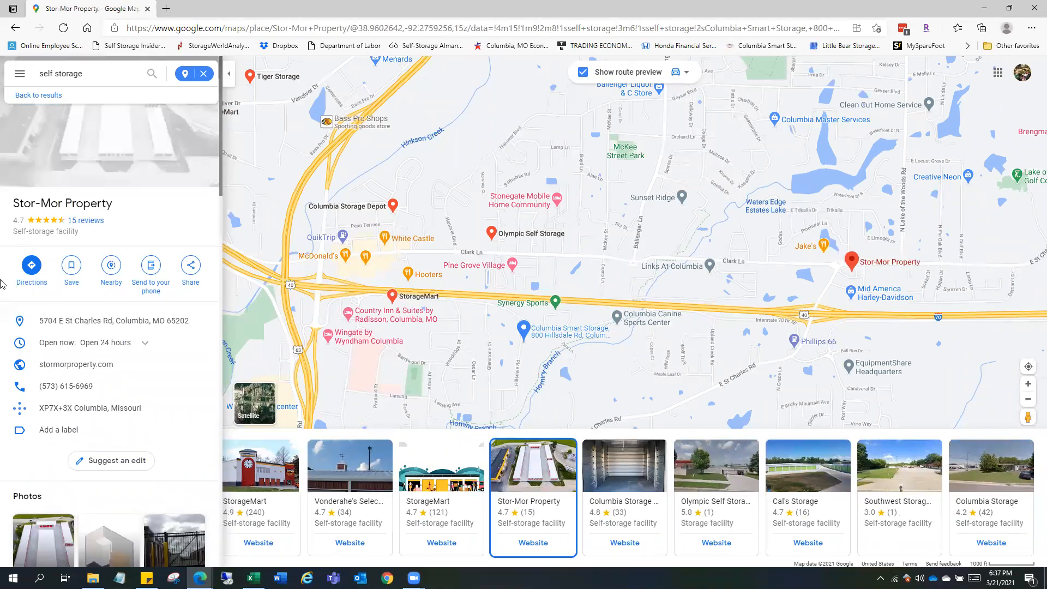
{"action": "left_click", "coordinate": [75, 370]}
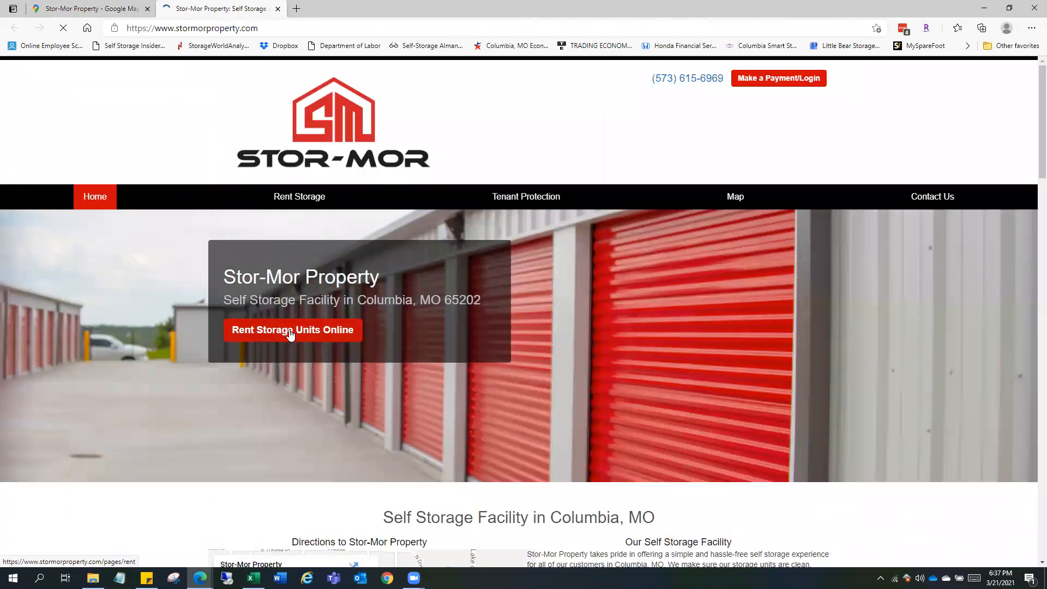
{"action": "left_click", "coordinate": [290, 333]}
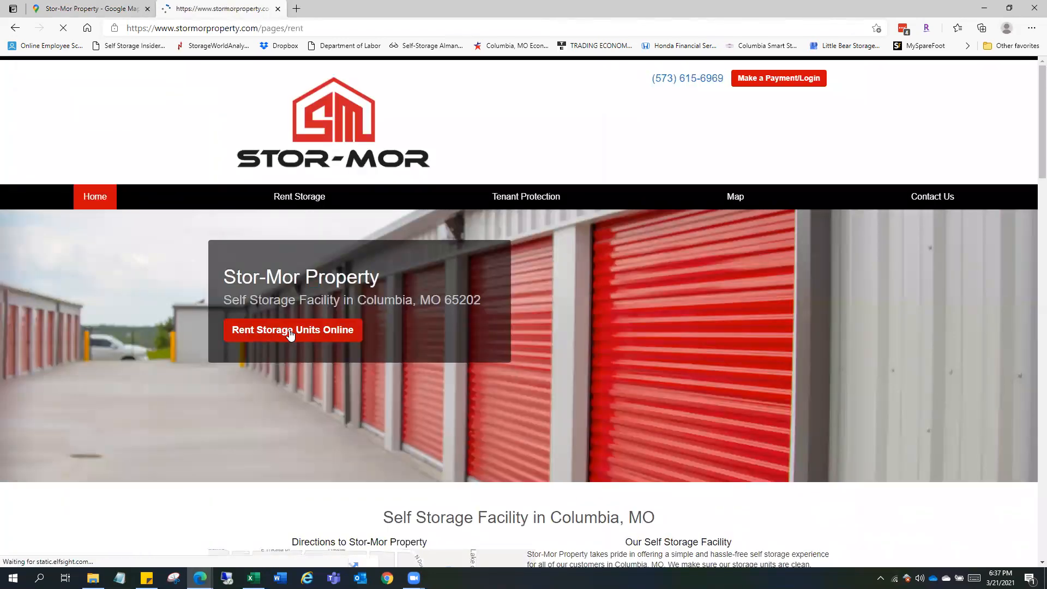
{"action": "scroll", "coordinate": [295, 335], "scroll_direction": "down", "scroll_amount": 4}
{"action": "scroll", "coordinate": [341, 321], "scroll_direction": "up", "scroll_amount": 2}
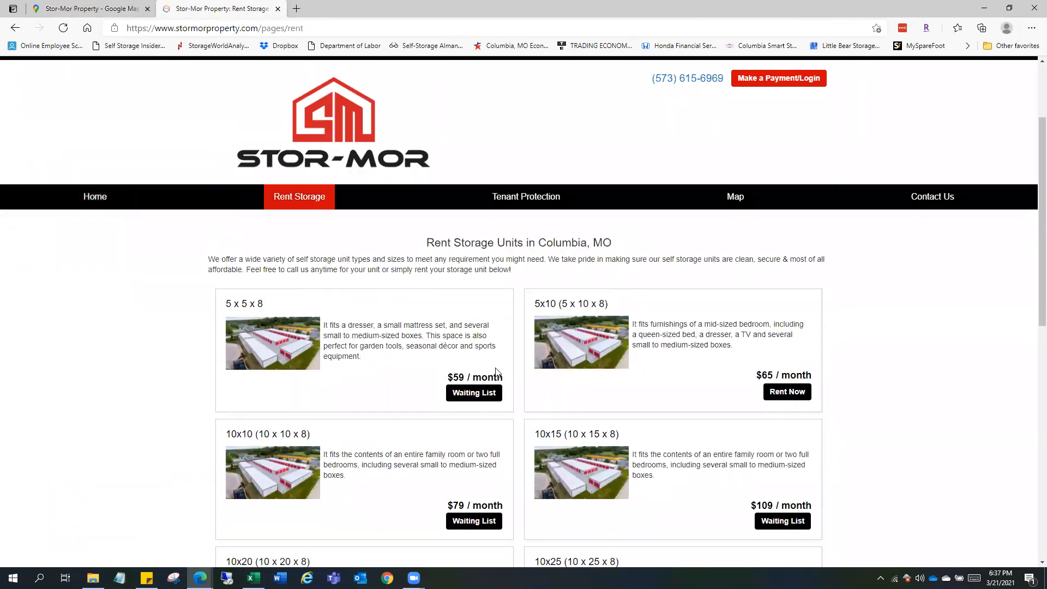
Check Stor-Mor's 5x10 monthly price and the individual units offered for rent, and close the rental dialog
{"action": "left_click_drag", "start_coordinate": [755, 376], "coordinate": [814, 388]}
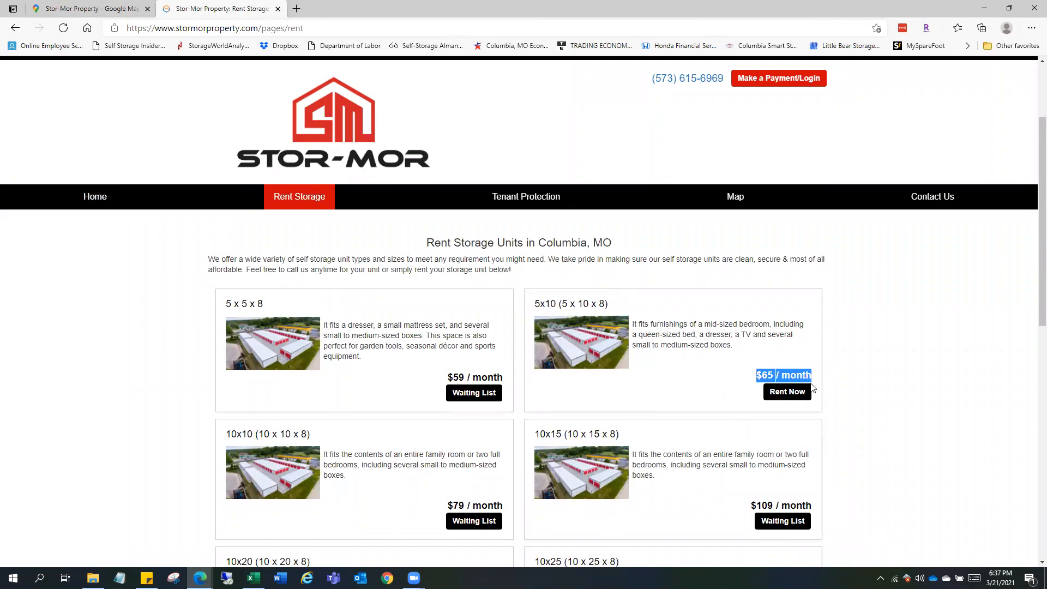
{"action": "left_click", "coordinate": [799, 393]}
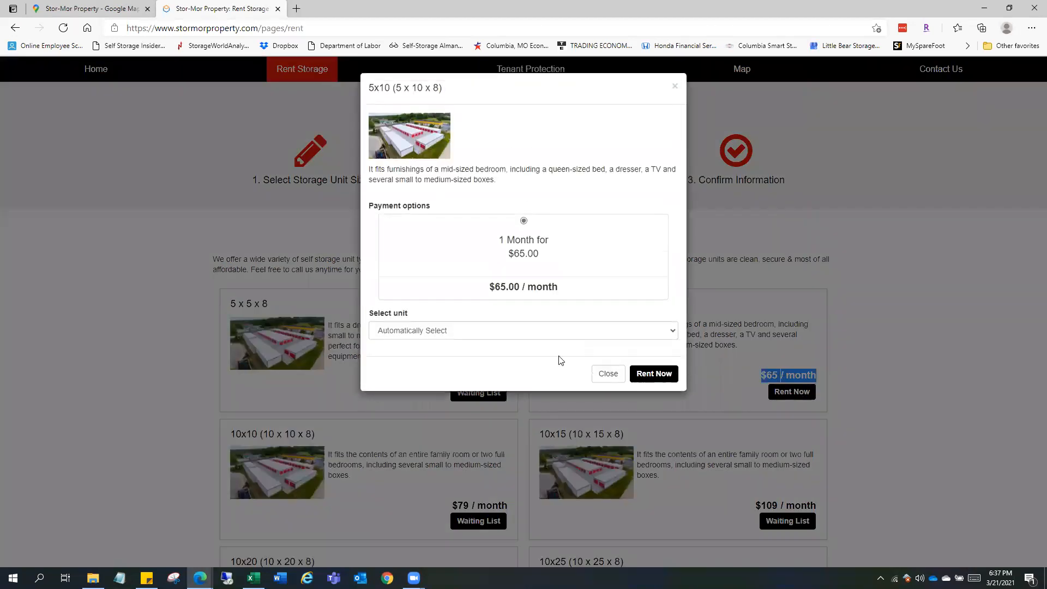
{"action": "left_click", "coordinate": [551, 331]}
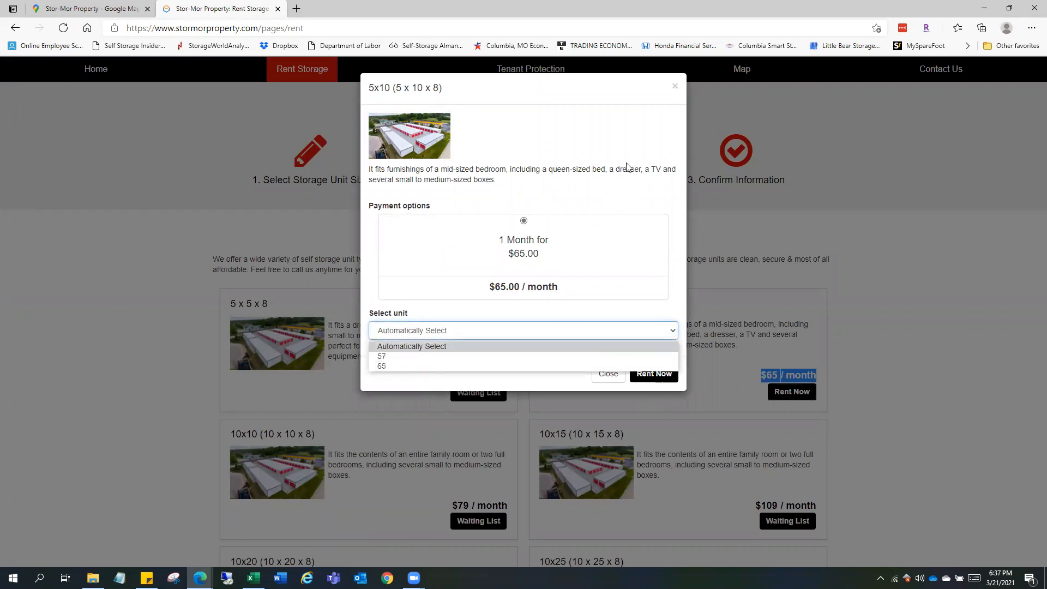
{"action": "left_click", "coordinate": [675, 91]}
{"action": "left_click", "coordinate": [674, 89]}
Check Stor-Mor's 10x20 monthly price and its rentable units, and close the website to return to the map
{"action": "scroll", "coordinate": [685, 373], "scroll_direction": "down", "scroll_amount": 2}
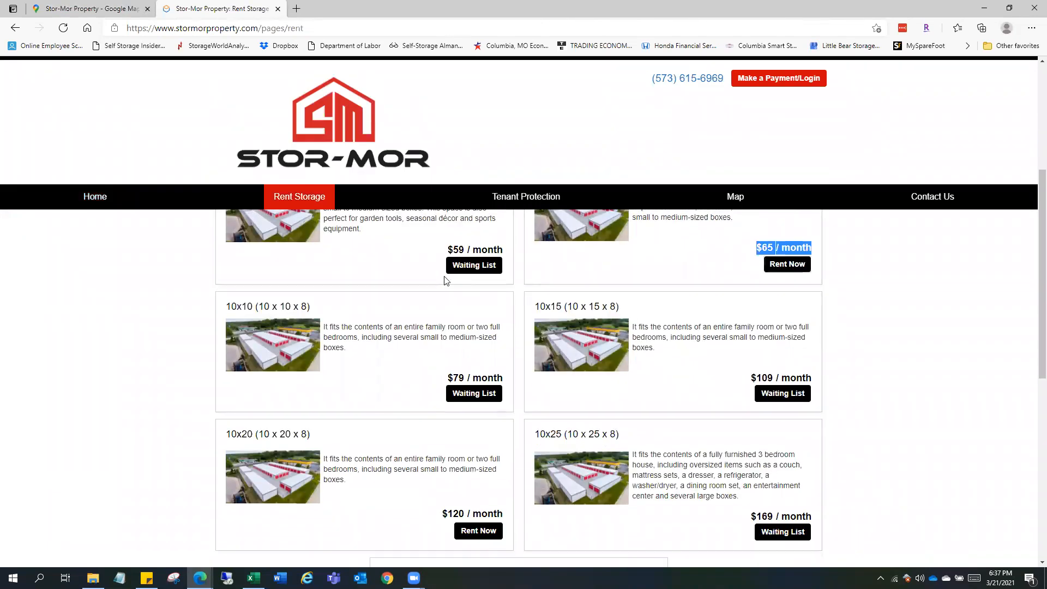
{"action": "scroll", "coordinate": [774, 491], "scroll_direction": "down", "scroll_amount": 2}
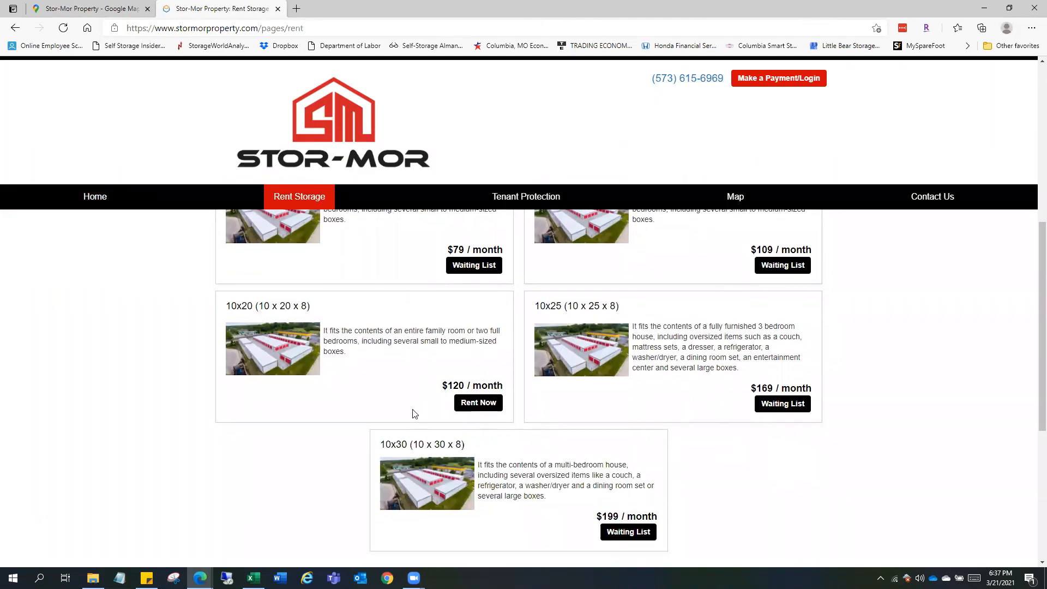
{"action": "left_click", "coordinate": [478, 403]}
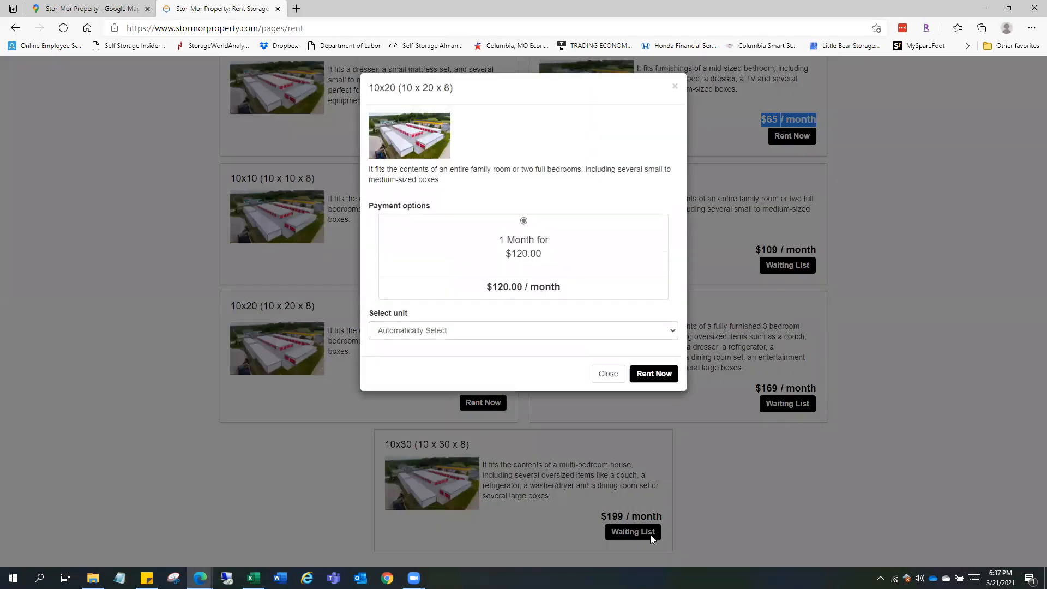
{"action": "left_click", "coordinate": [598, 337]}
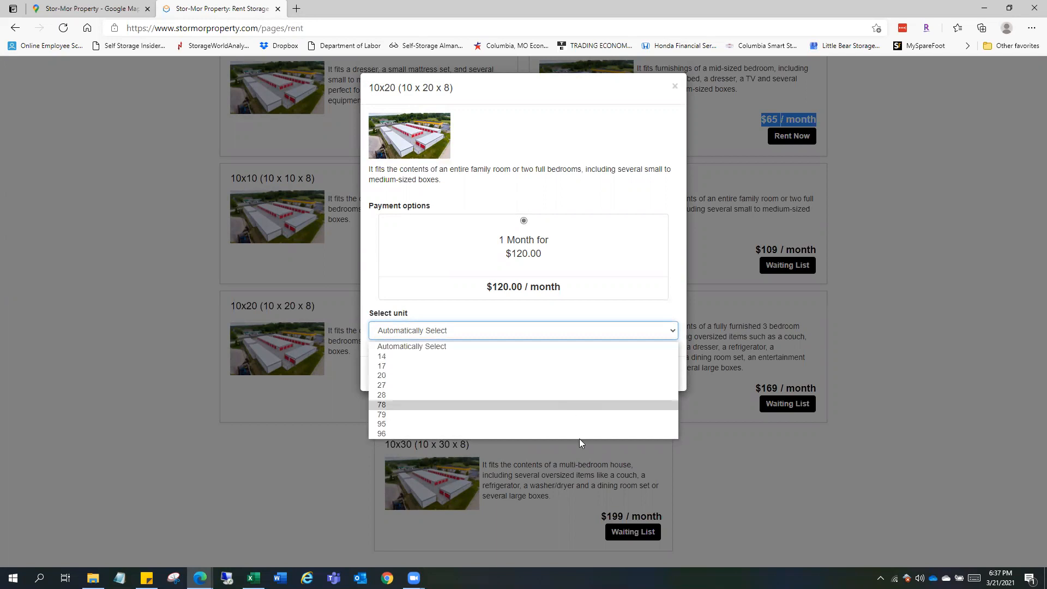
{"action": "left_click", "coordinate": [675, 88]}
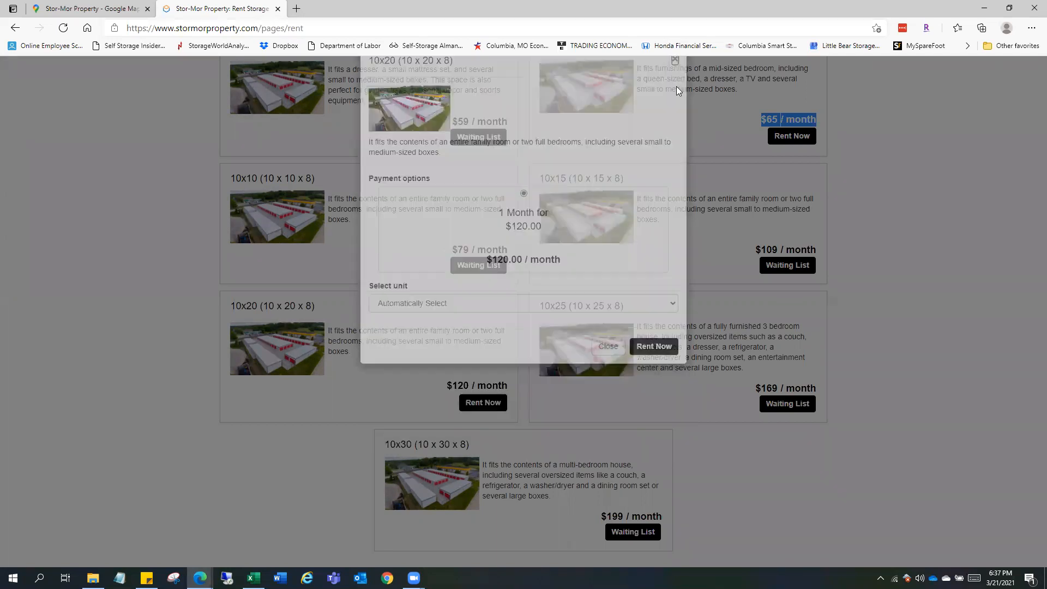
{"action": "left_click_drag", "start_coordinate": [417, 382], "coordinate": [512, 383]}
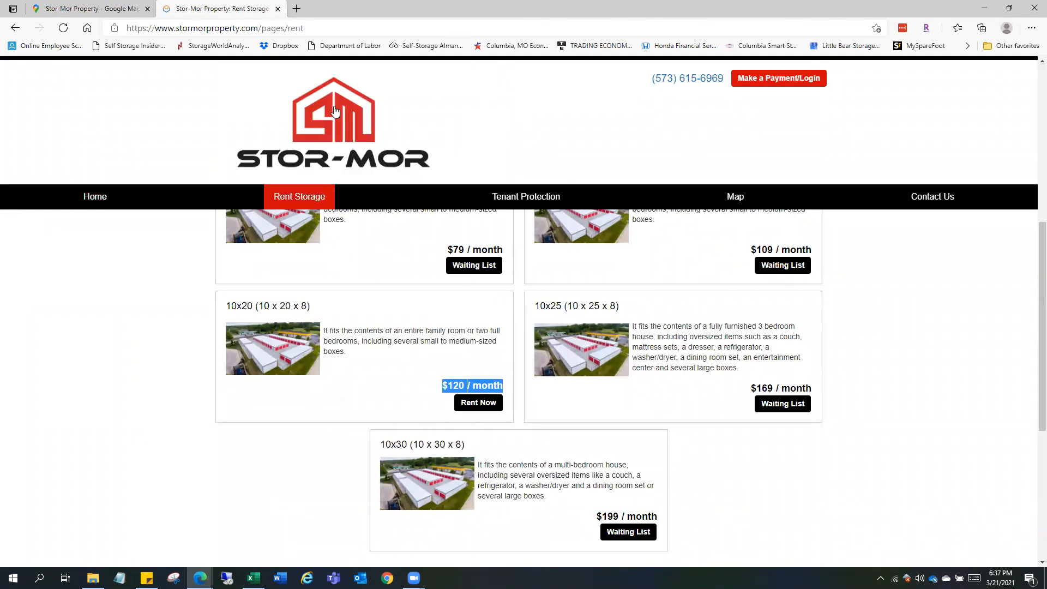
{"action": "left_click", "coordinate": [278, 9]}
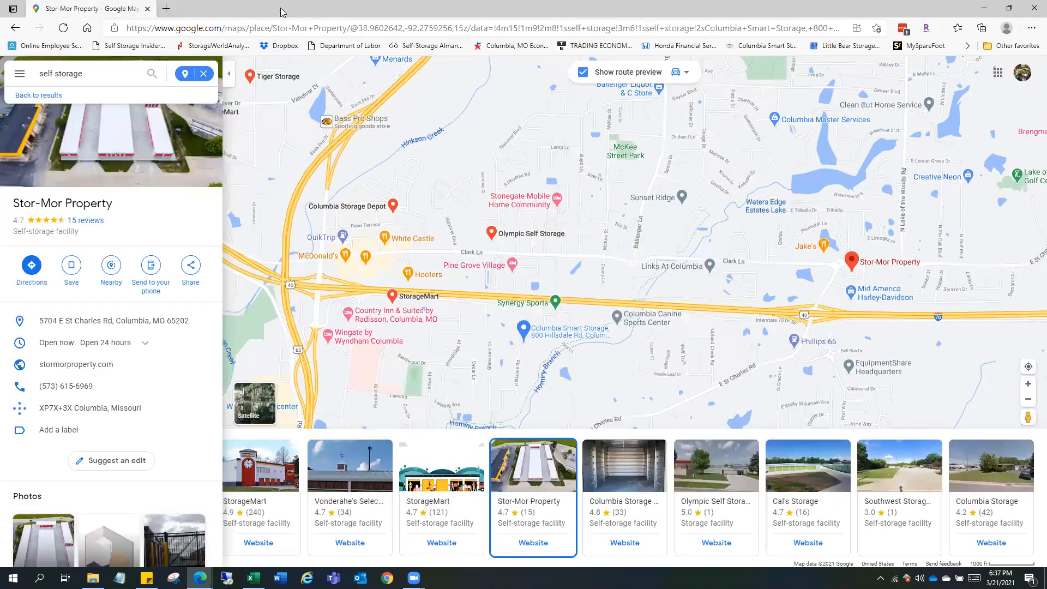
Open Columbia Storage Depot's reservation page through its map listing and review the monthly prices by unit size
{"action": "scroll", "coordinate": [480, 308], "scroll_direction": "down", "scroll_amount": 1}
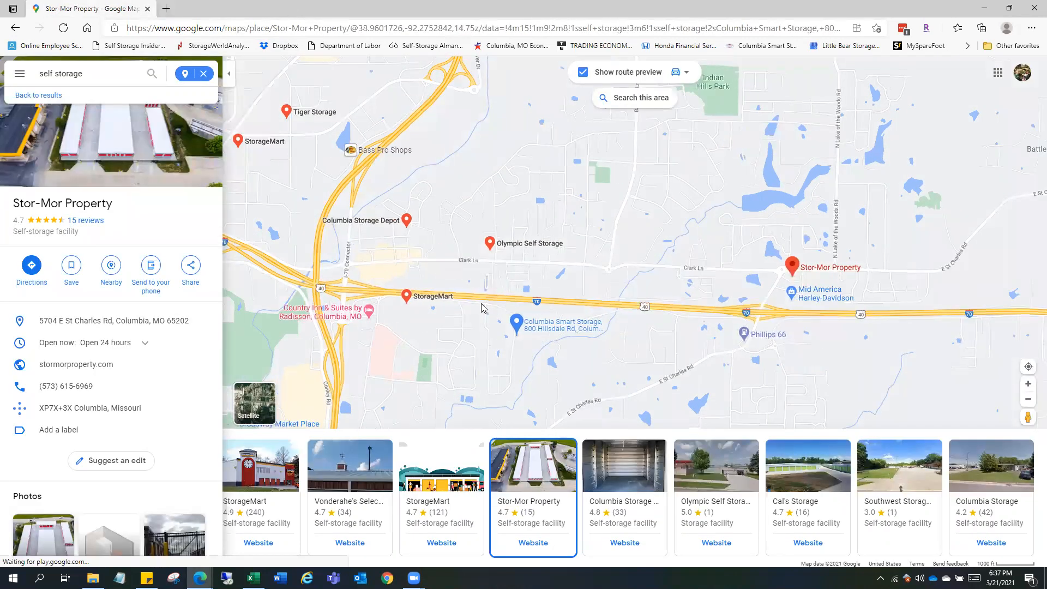
{"action": "left_click", "coordinate": [388, 223]}
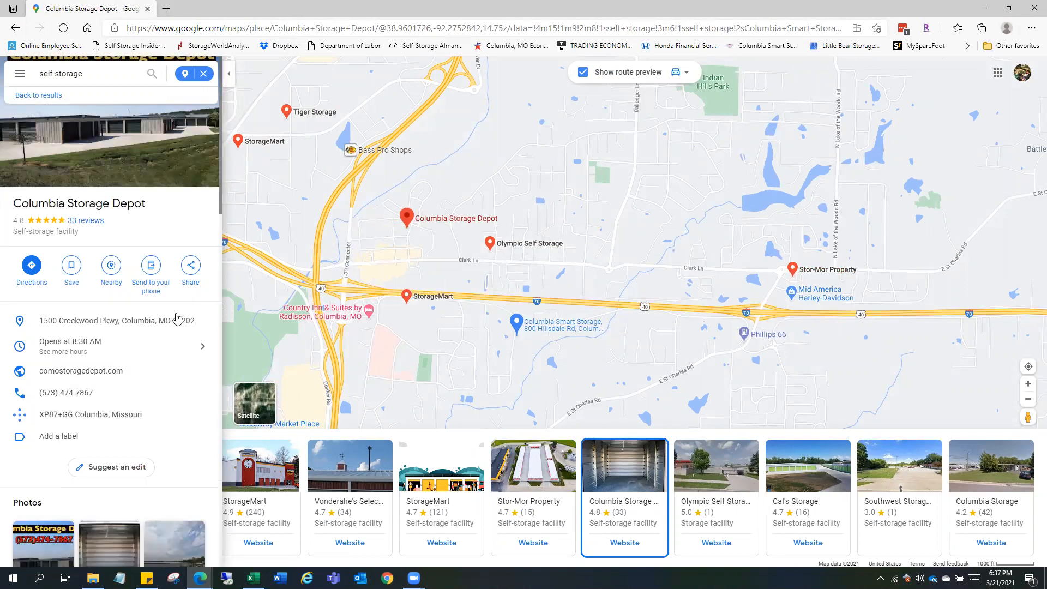
{"action": "left_click", "coordinate": [105, 376]}
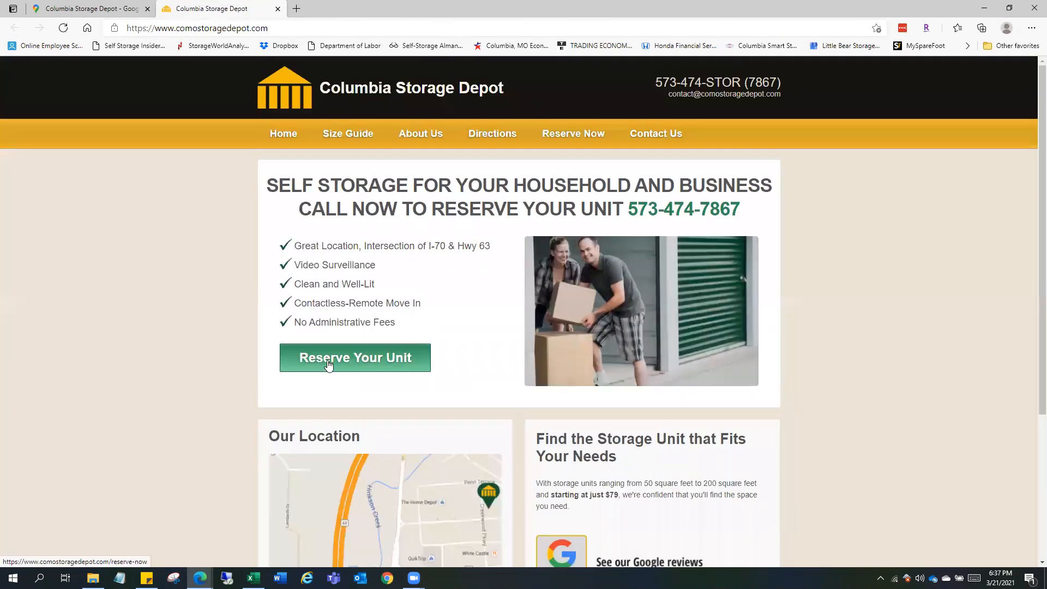
{"action": "left_click", "coordinate": [388, 365]}
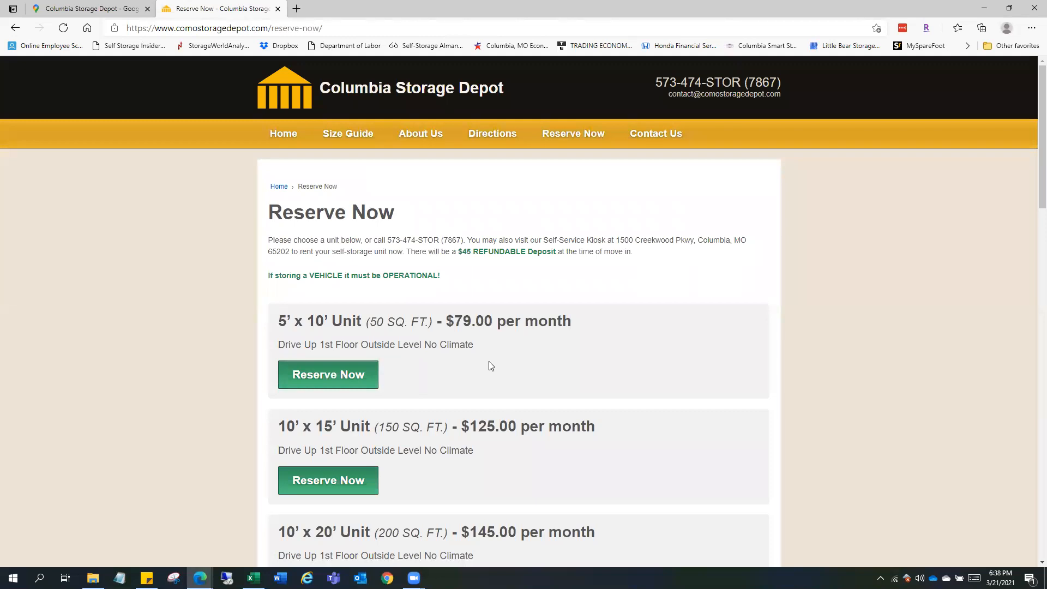
{"action": "scroll", "coordinate": [491, 365], "scroll_direction": "down", "scroll_amount": 5}
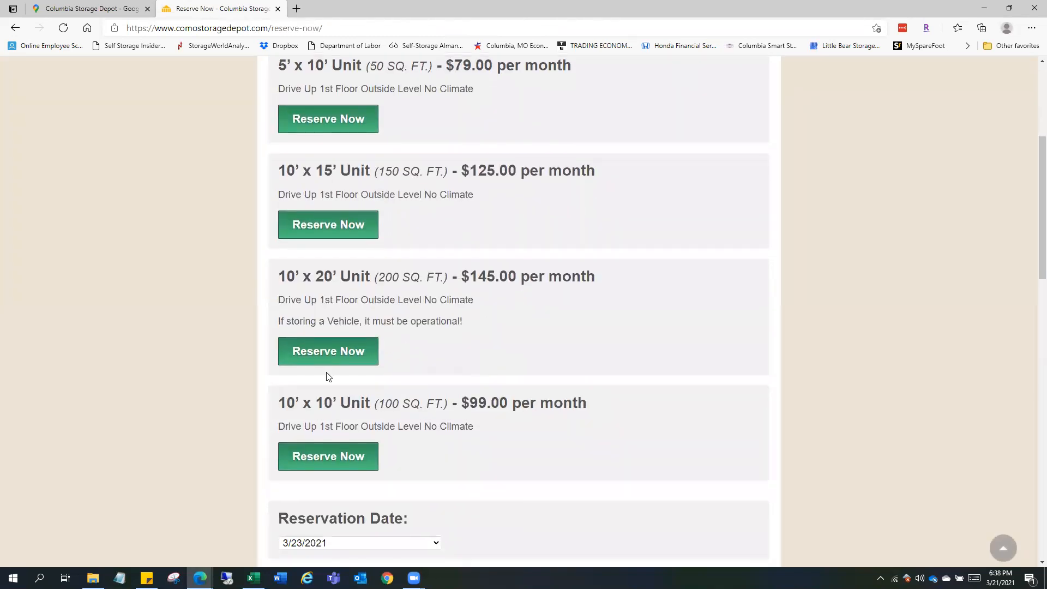
{"action": "left_click", "coordinate": [362, 116]}
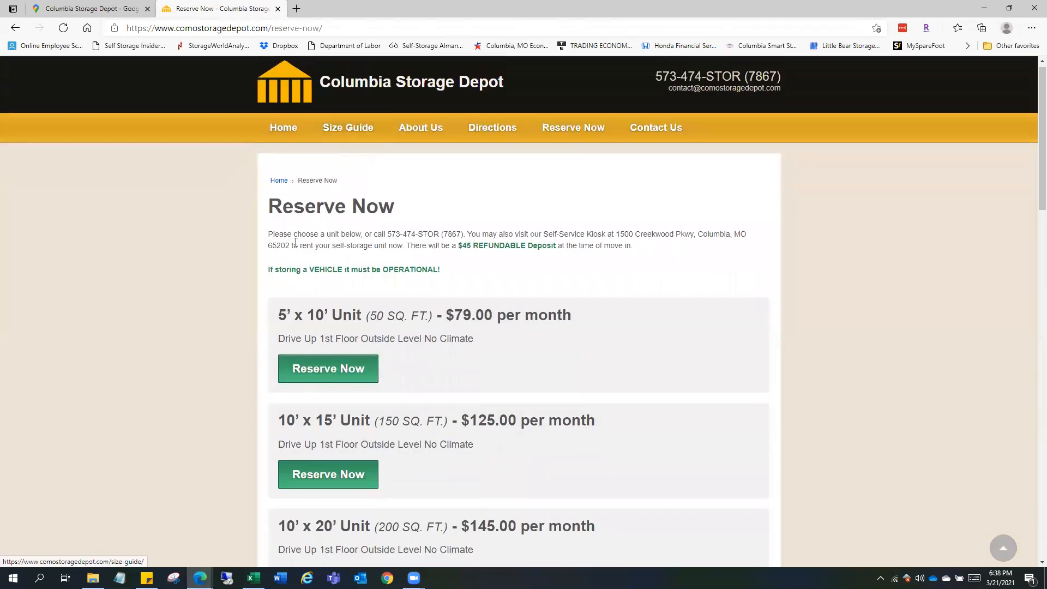
Close Columbia Storage Depot's website and get detailed driving directions to it from the recent Columbia Smart Storage address on the map
{"action": "scroll", "coordinate": [563, 271], "scroll_direction": "up", "scroll_amount": 15}
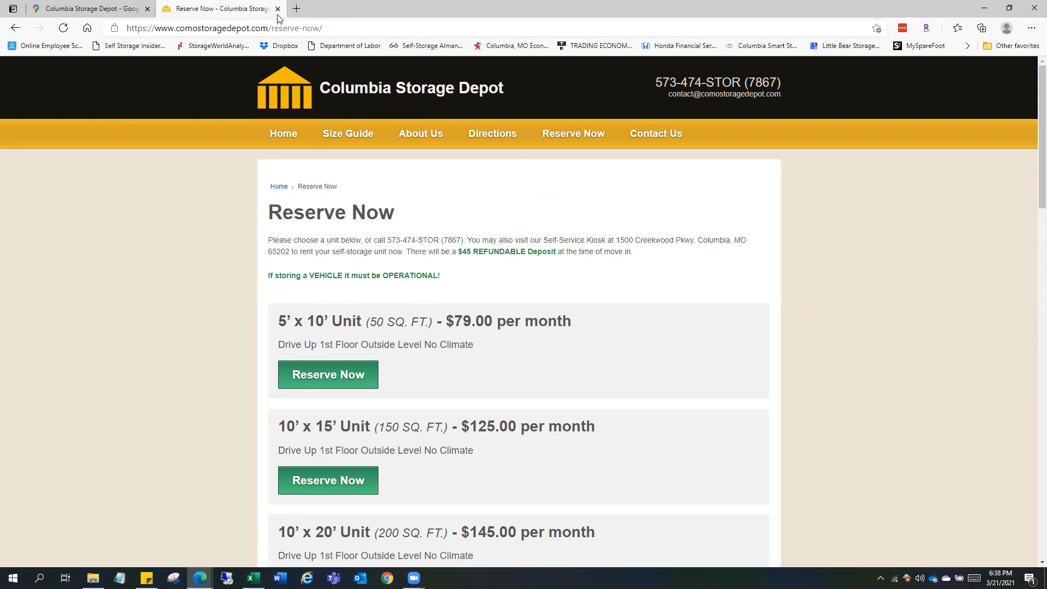
{"action": "left_click", "coordinate": [277, 9]}
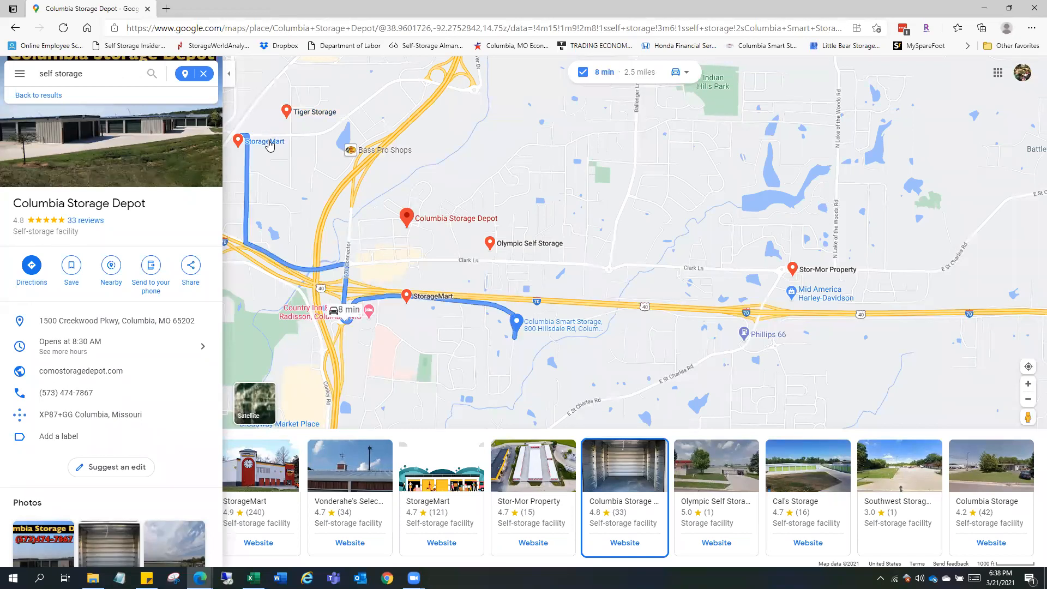
{"action": "mouse_move", "coordinate": [269, 143]}
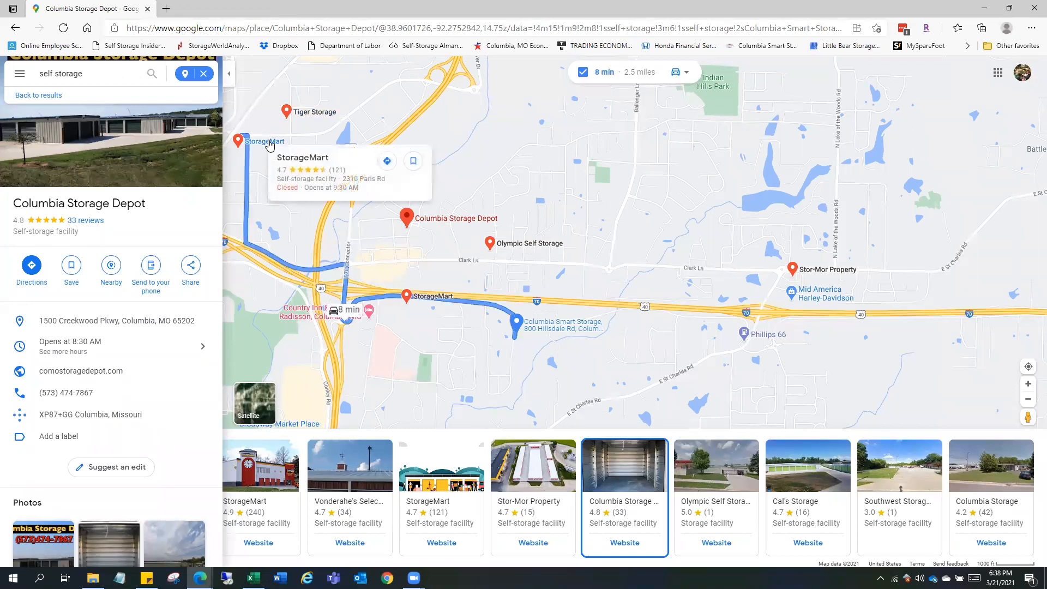
{"action": "left_click", "coordinate": [116, 328]}
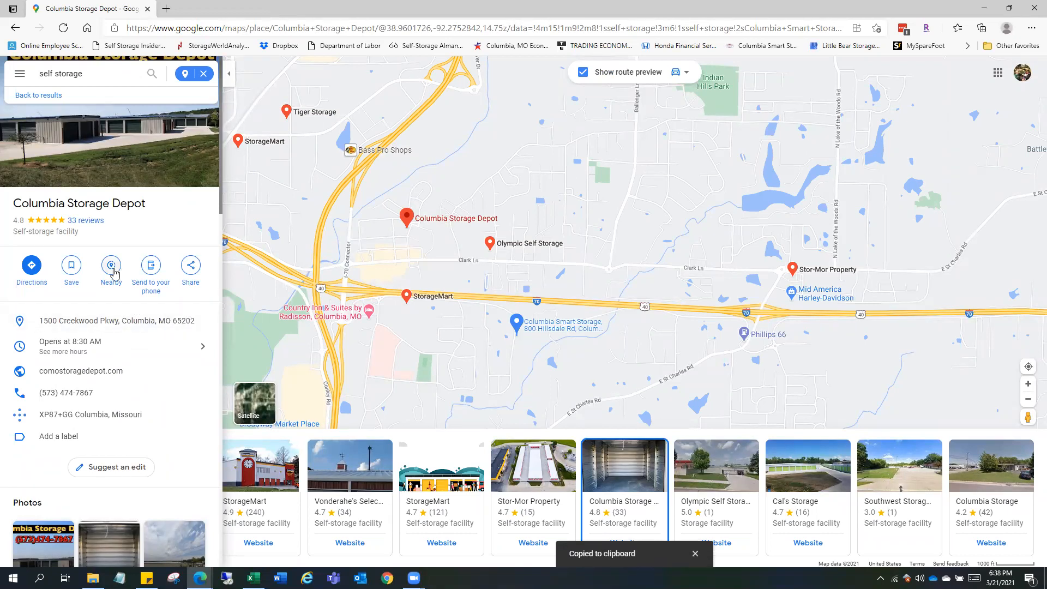
{"action": "left_click", "coordinate": [32, 267]}
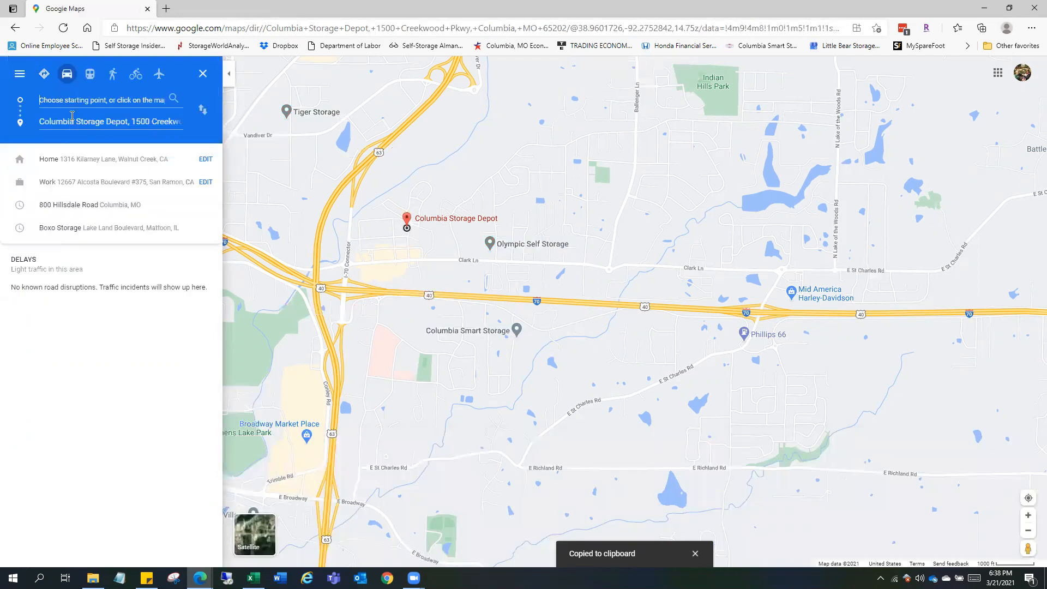
{"action": "left_click", "coordinate": [81, 212]}
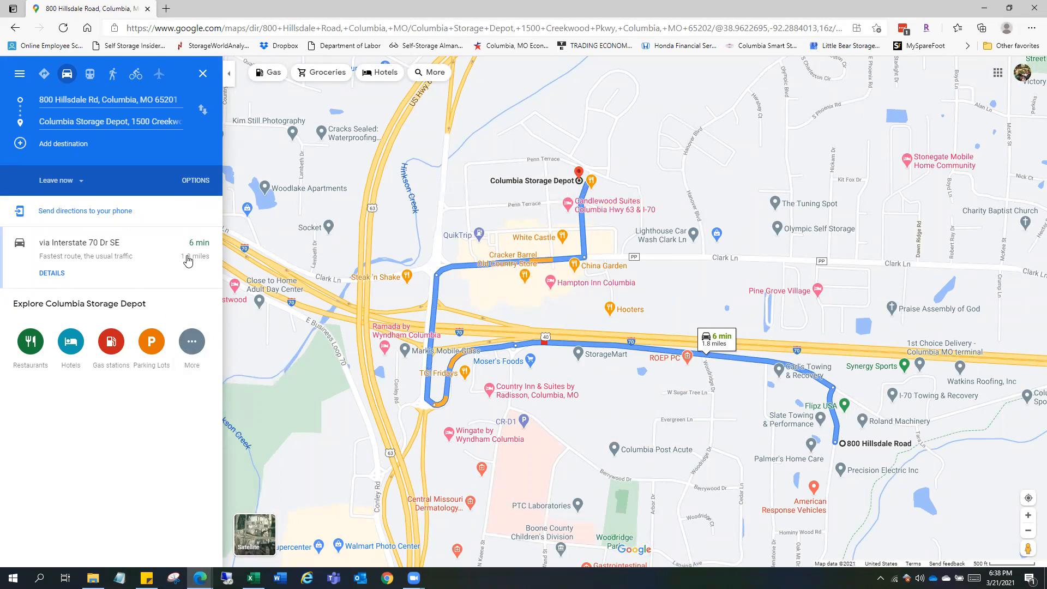
{"action": "left_click", "coordinate": [204, 261]}
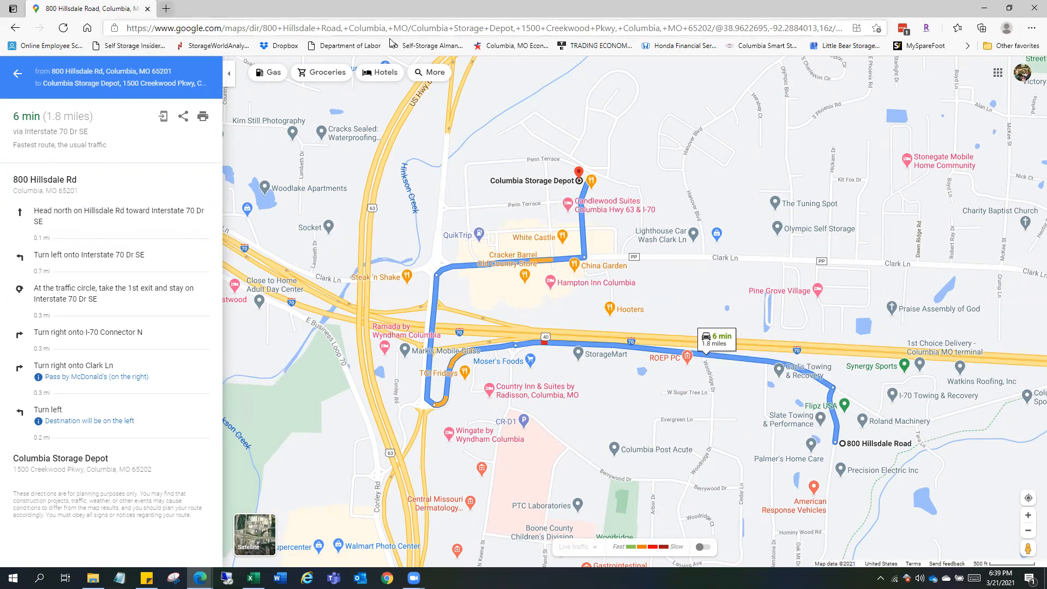
Switch to the Excel deal analyzer's Competition sheet and review the competitor unit prices, distances from the subject property and facility names
{"action": "left_click", "coordinate": [984, 8]}
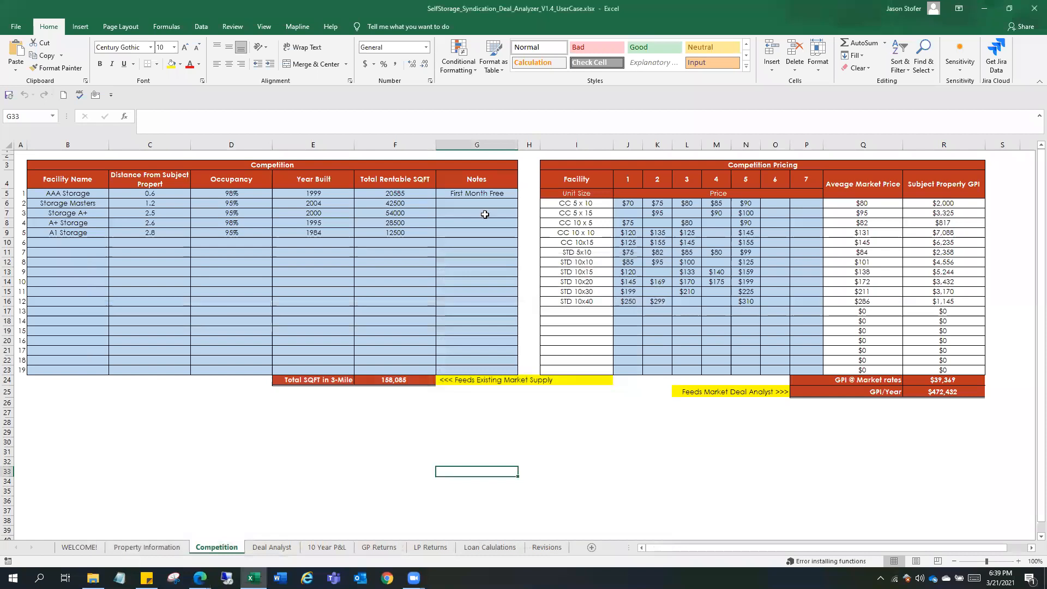
{"action": "left_click_drag", "start_coordinate": [626, 204], "coordinate": [753, 314]}
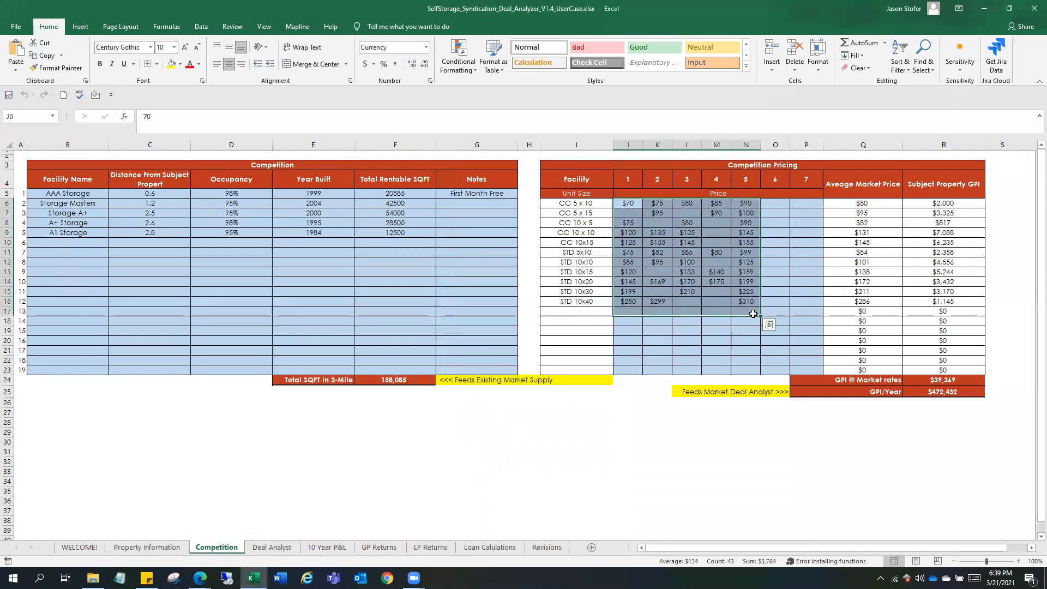
{"action": "left_click_drag", "start_coordinate": [158, 194], "coordinate": [161, 236]}
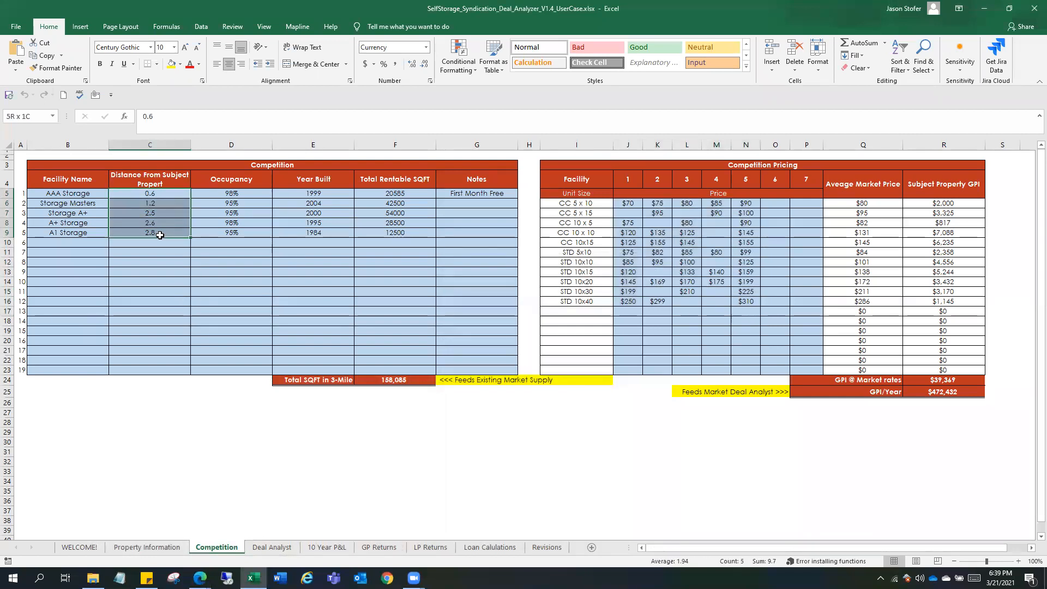
{"action": "left_click", "coordinate": [87, 197]}
{"action": "left_click_drag", "start_coordinate": [87, 197], "coordinate": [84, 229]}
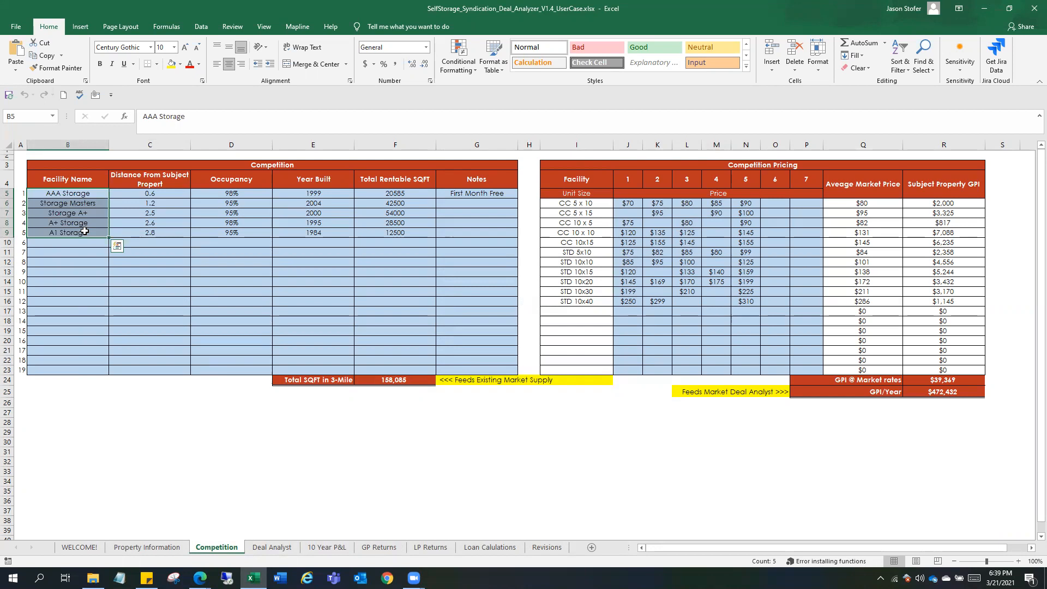
Examine the competitors' total rentable square footage and year built alongside their facility names in the Competition table
{"action": "left_click", "coordinate": [414, 195]}
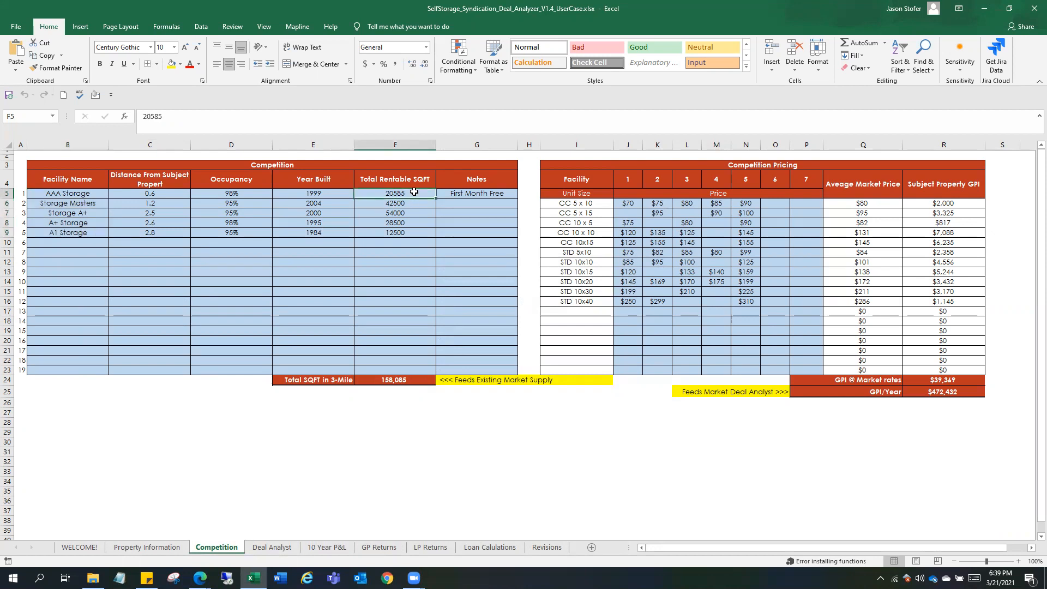
{"action": "left_click_drag", "start_coordinate": [413, 192], "coordinate": [411, 233]}
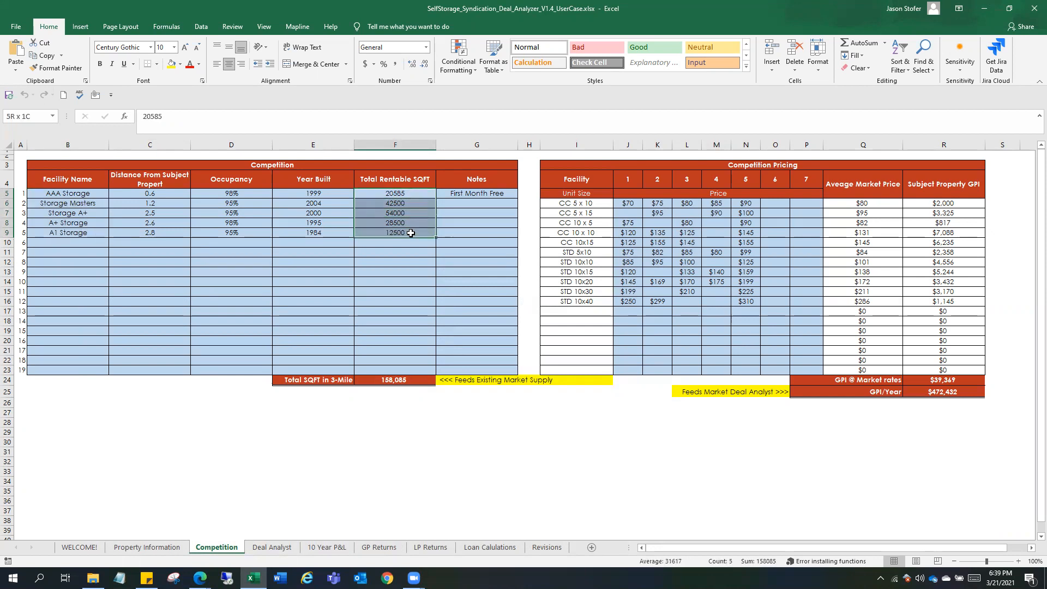
{"action": "left_click_drag", "start_coordinate": [297, 195], "coordinate": [434, 245]}
{"action": "left_click_drag", "start_coordinate": [91, 195], "coordinate": [89, 233]}
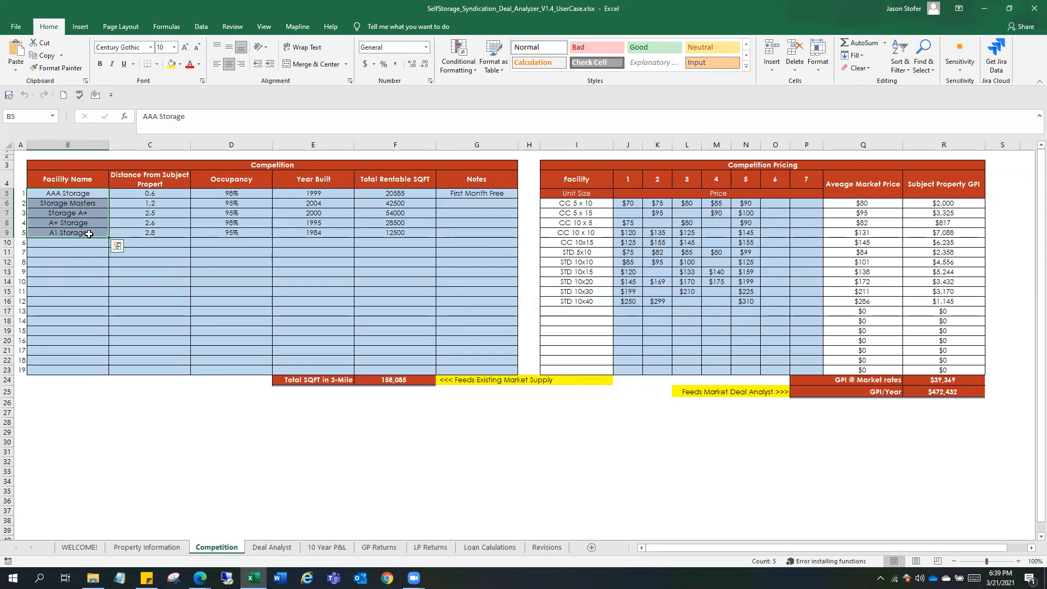
{"action": "left_click", "coordinate": [225, 243]}
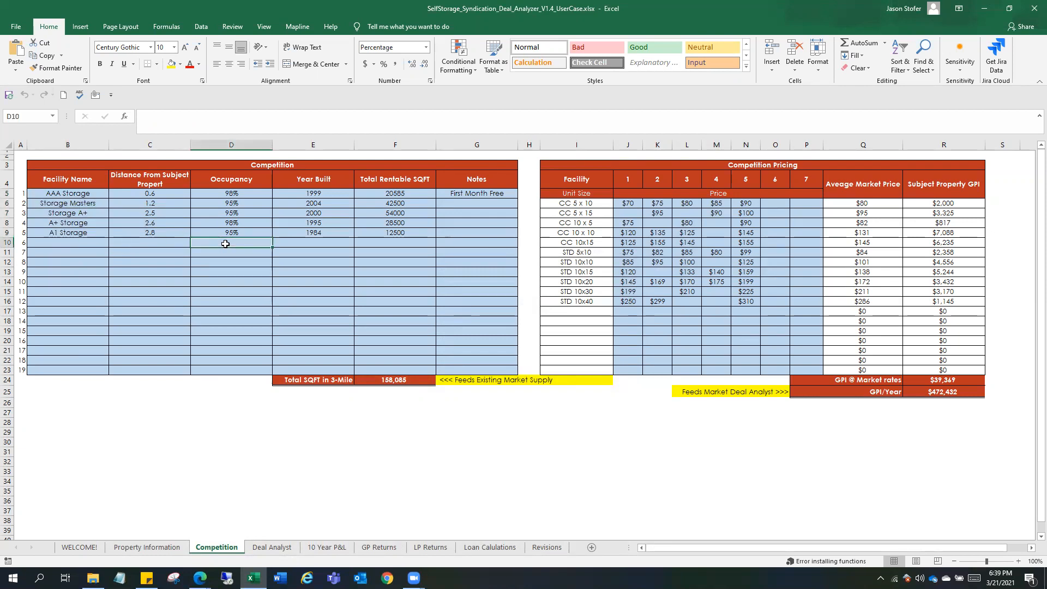